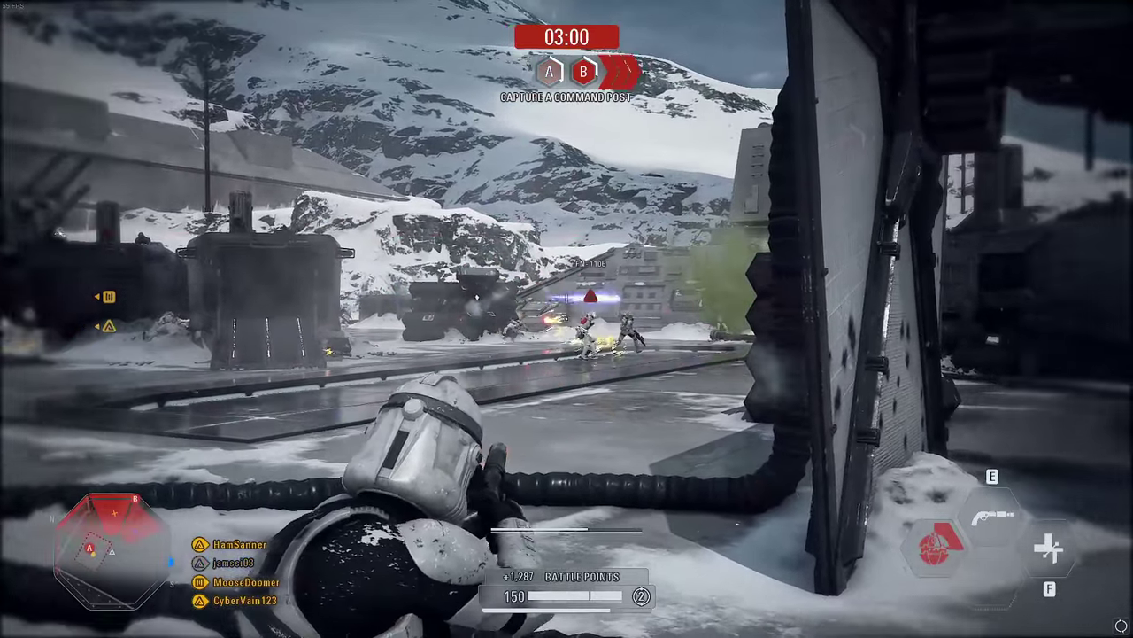
{"action": "key", "text": "w"}
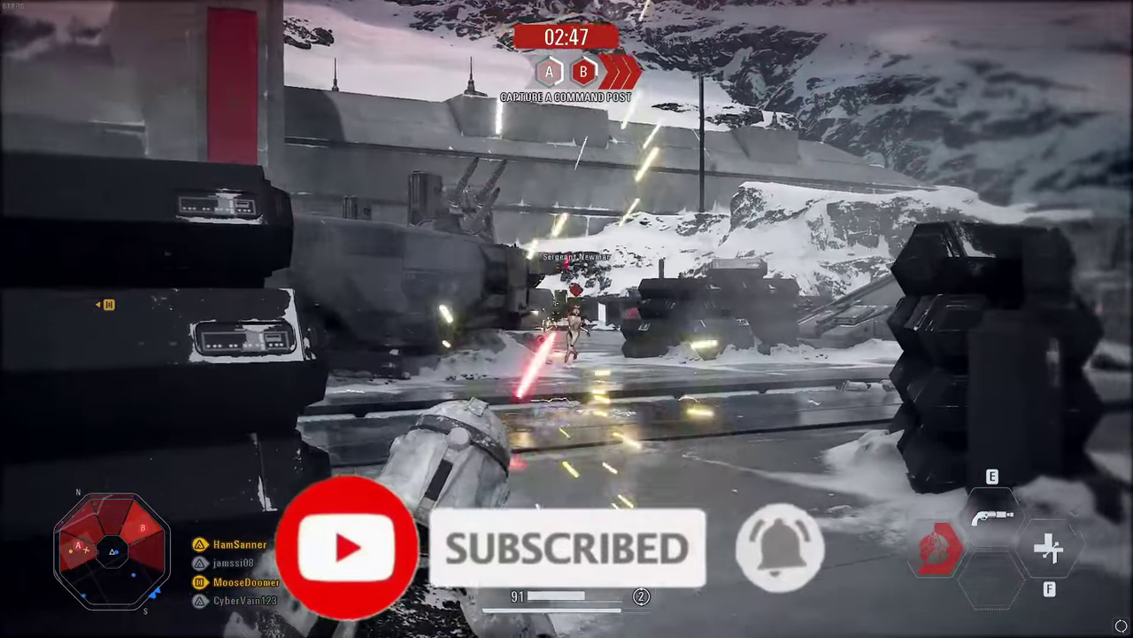
{"action": "key", "text": "w"}
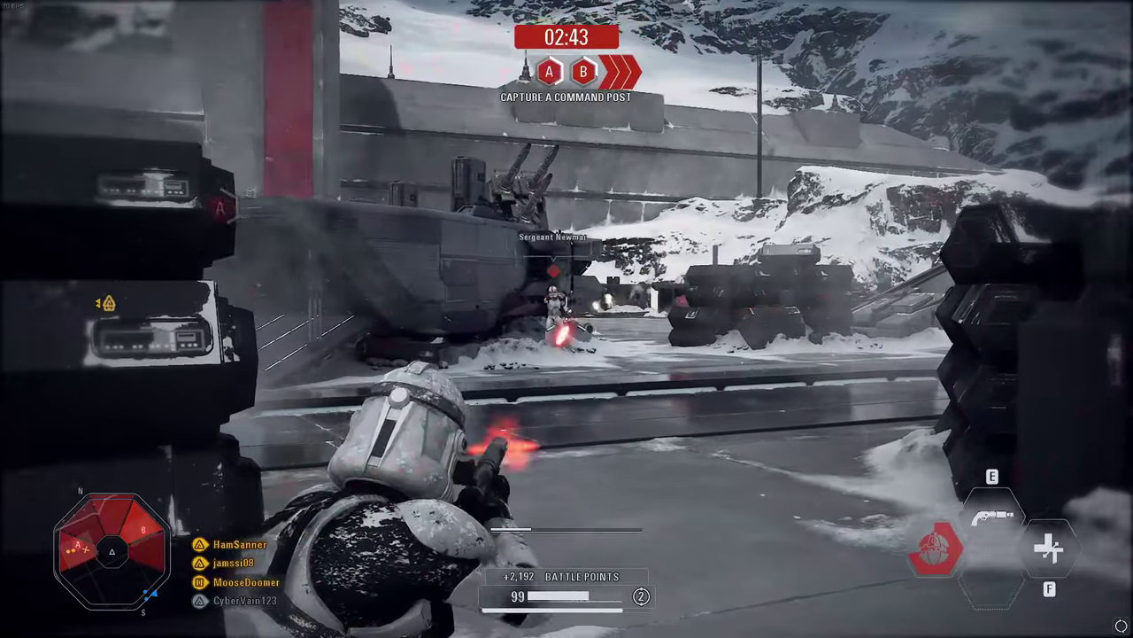
{"action": "key", "text": "w"}
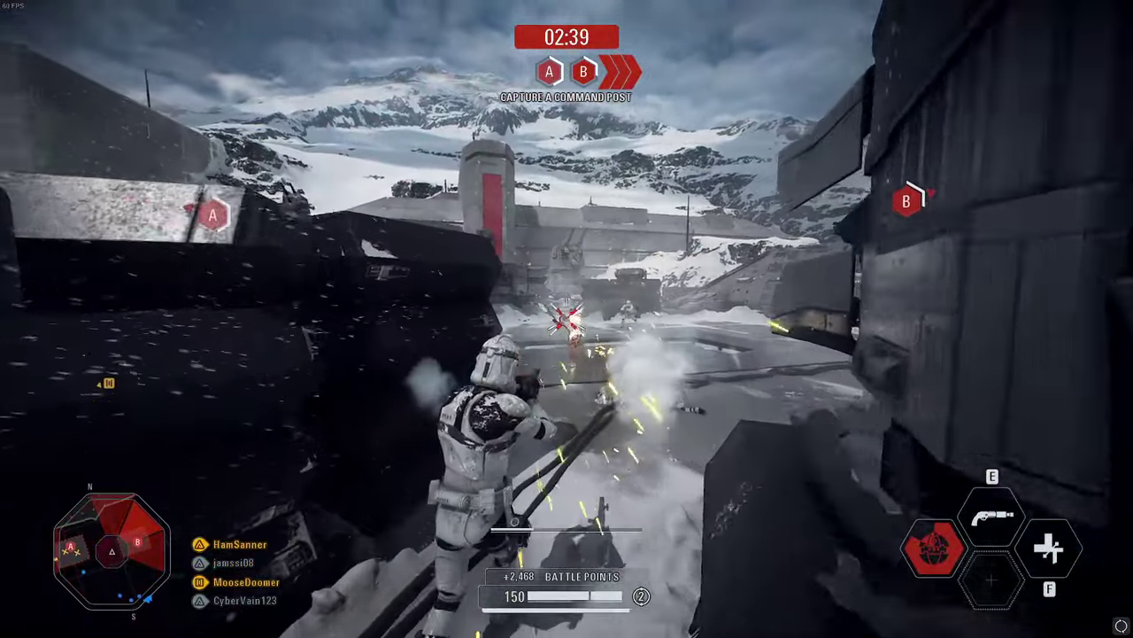
{"action": "key", "text": "w"}
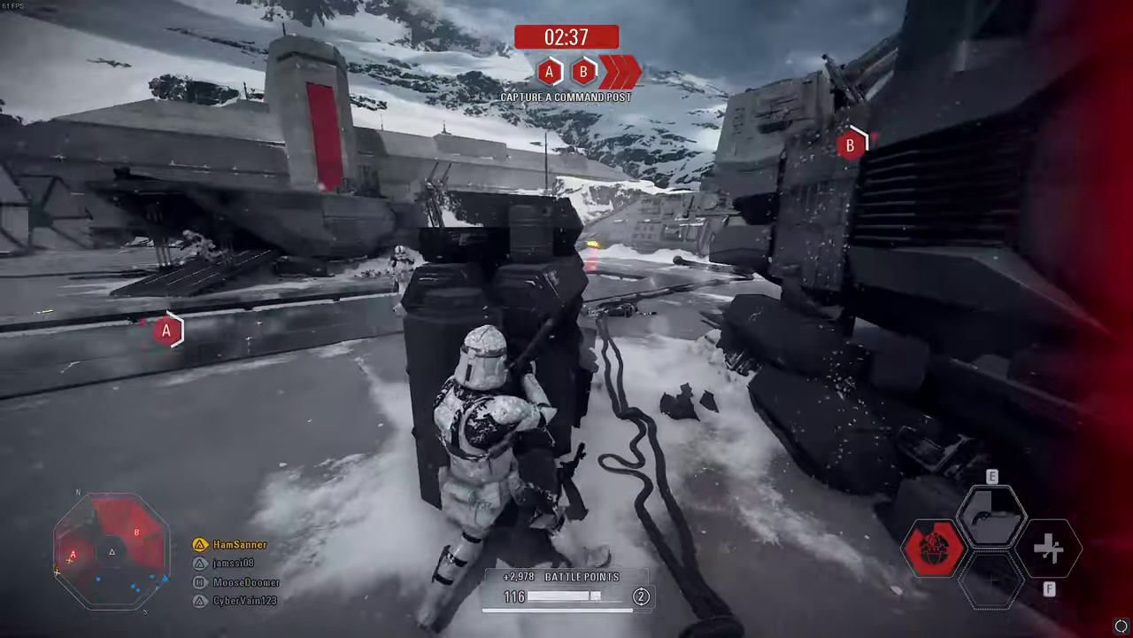
{"action": "key", "text": "w"}
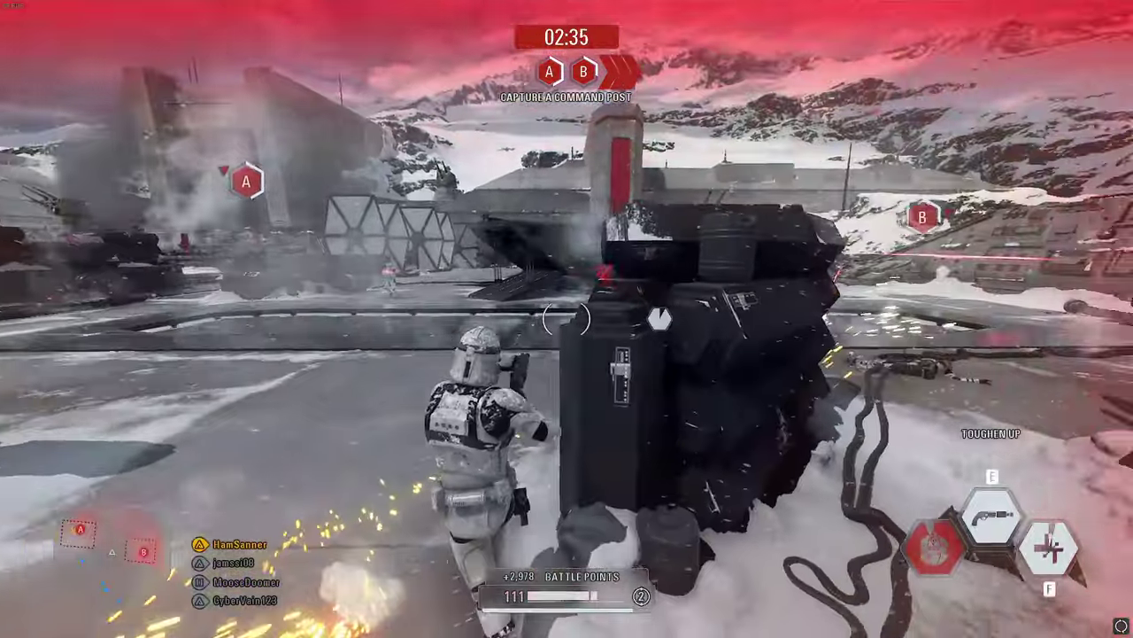
{"action": "key", "text": "w"}
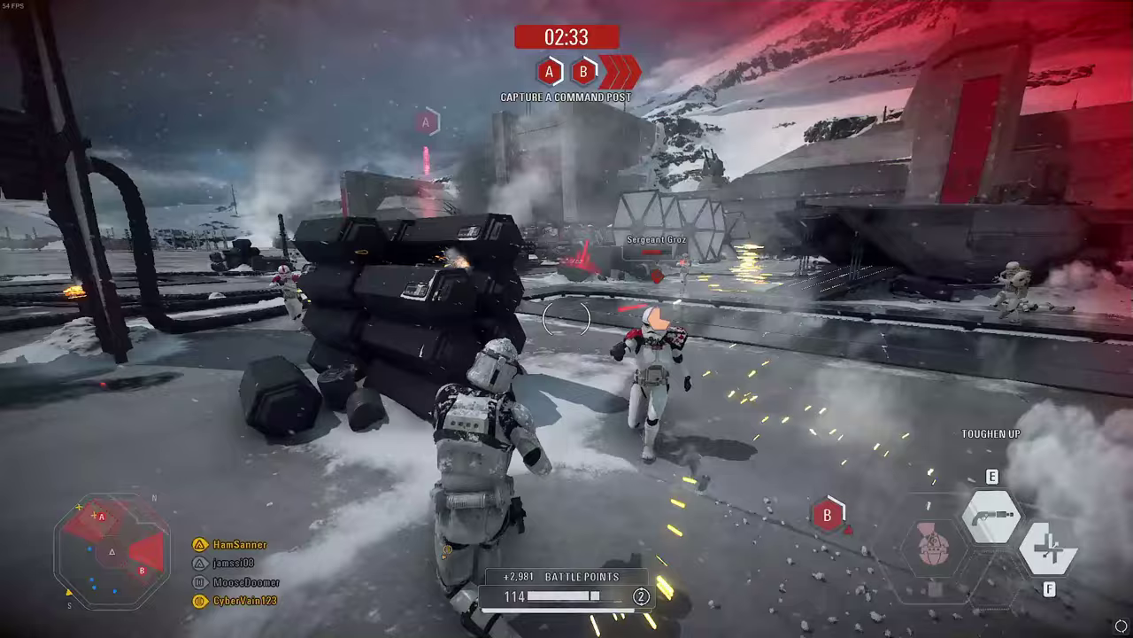
{"action": "key", "text": "w"}
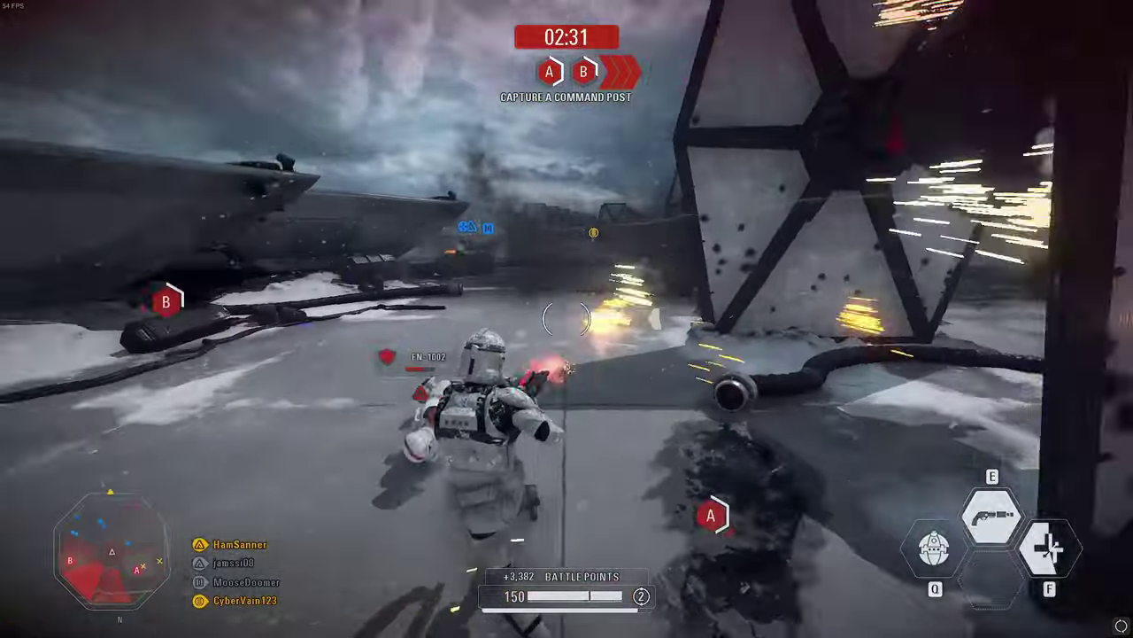
{"action": "key", "text": "w"}
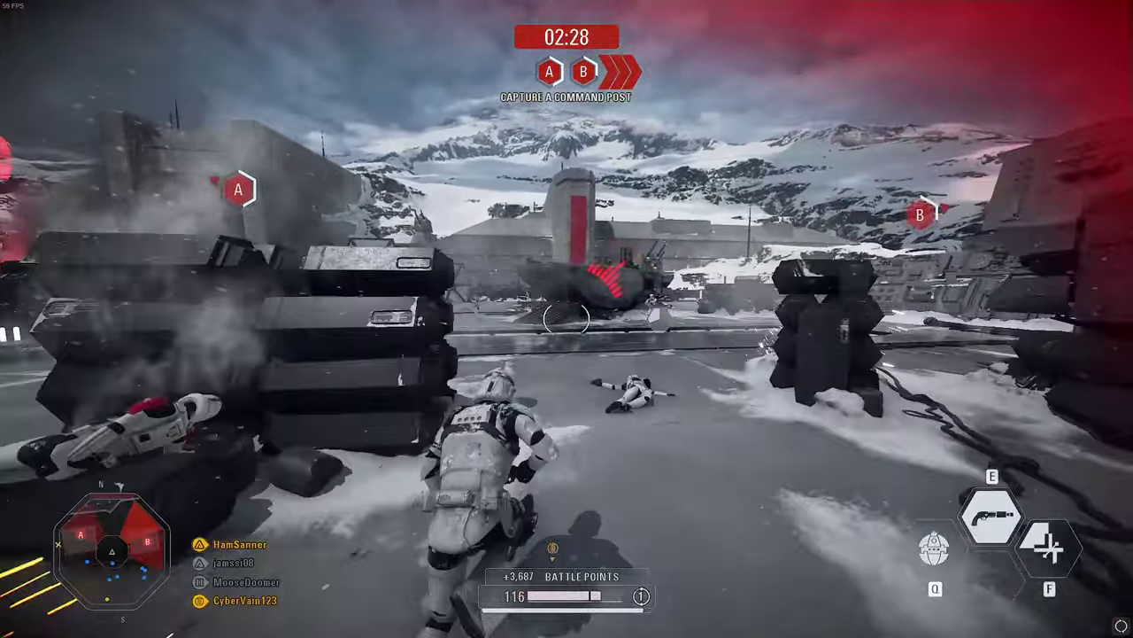
{"action": "left_click", "coordinate": [567, 319]}
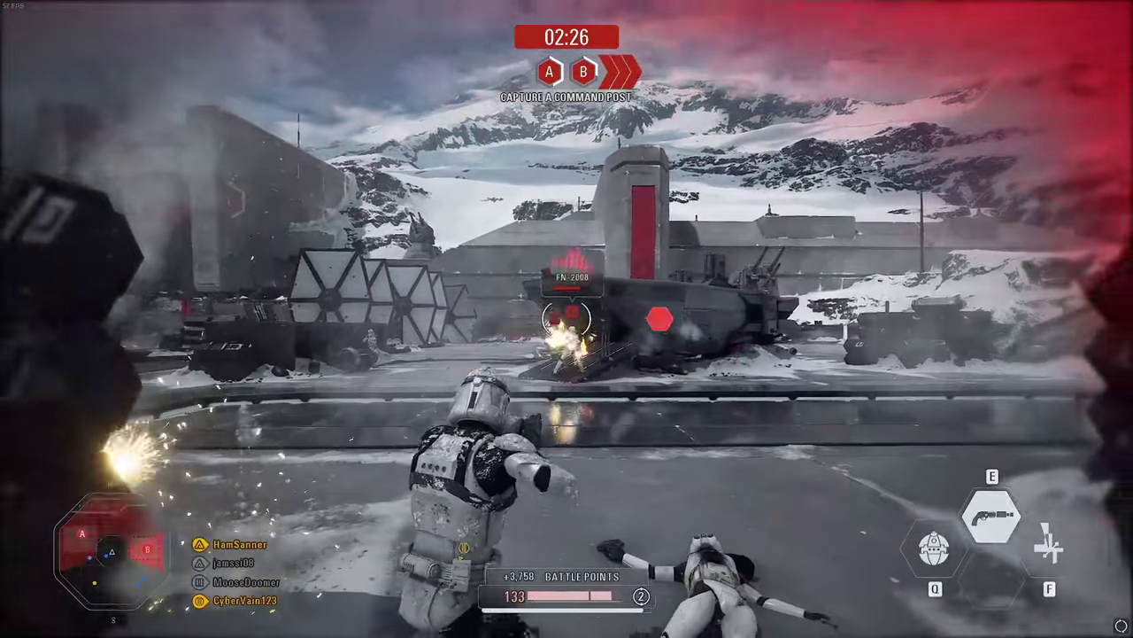
{"action": "left_click", "coordinate": [566, 319]}
{"action": "key", "text": "w"}
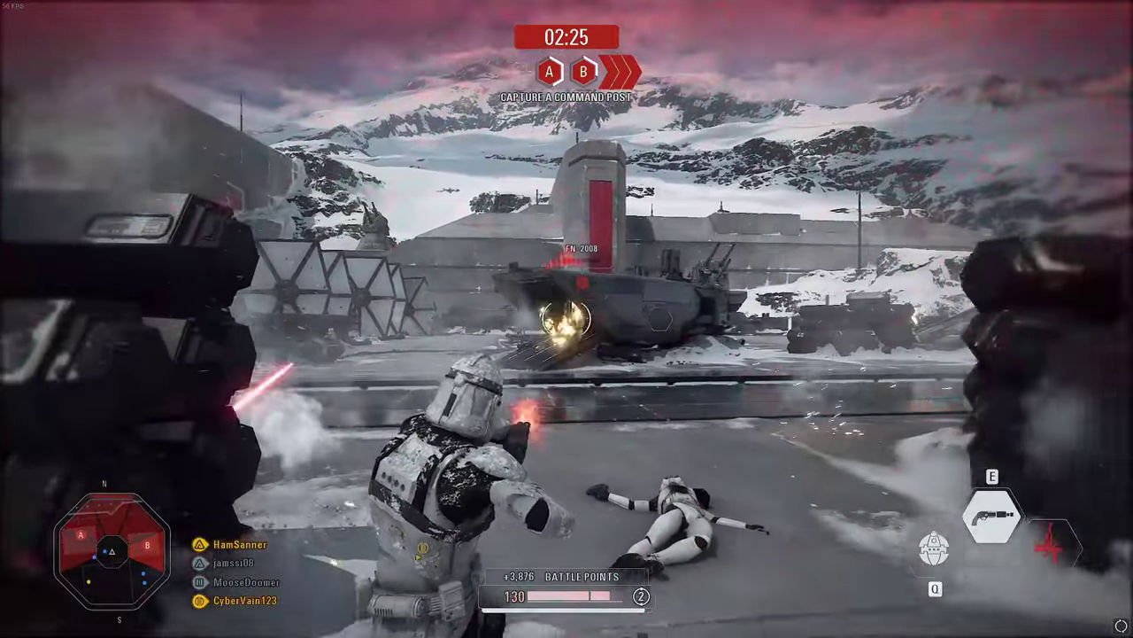
{"action": "key", "text": "w"}
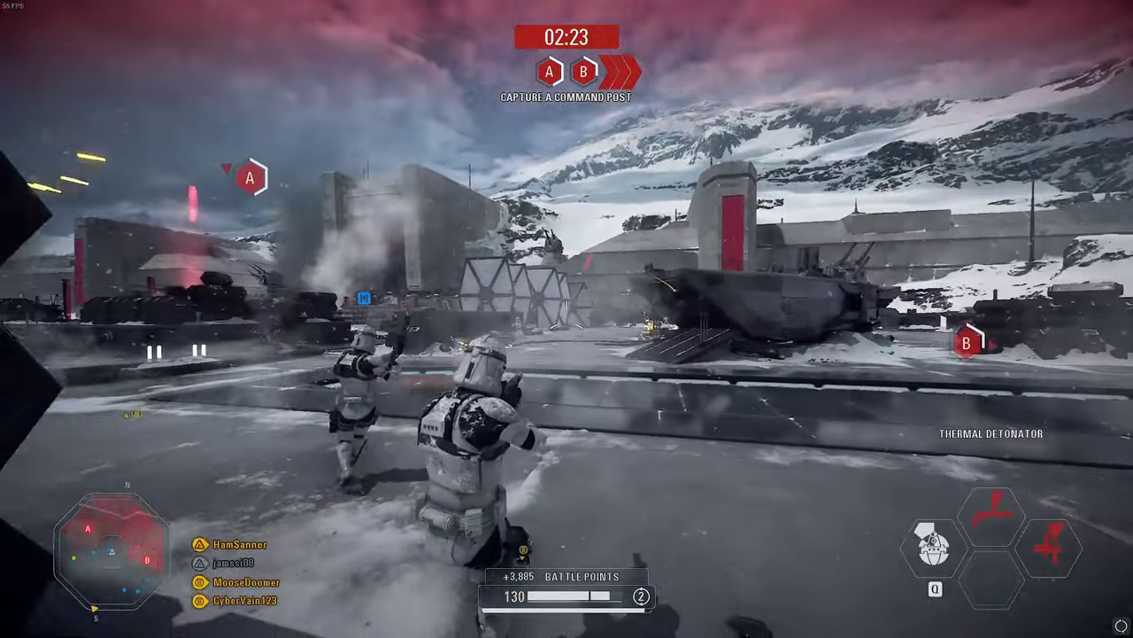
{"action": "left_click", "coordinate": [567, 319]}
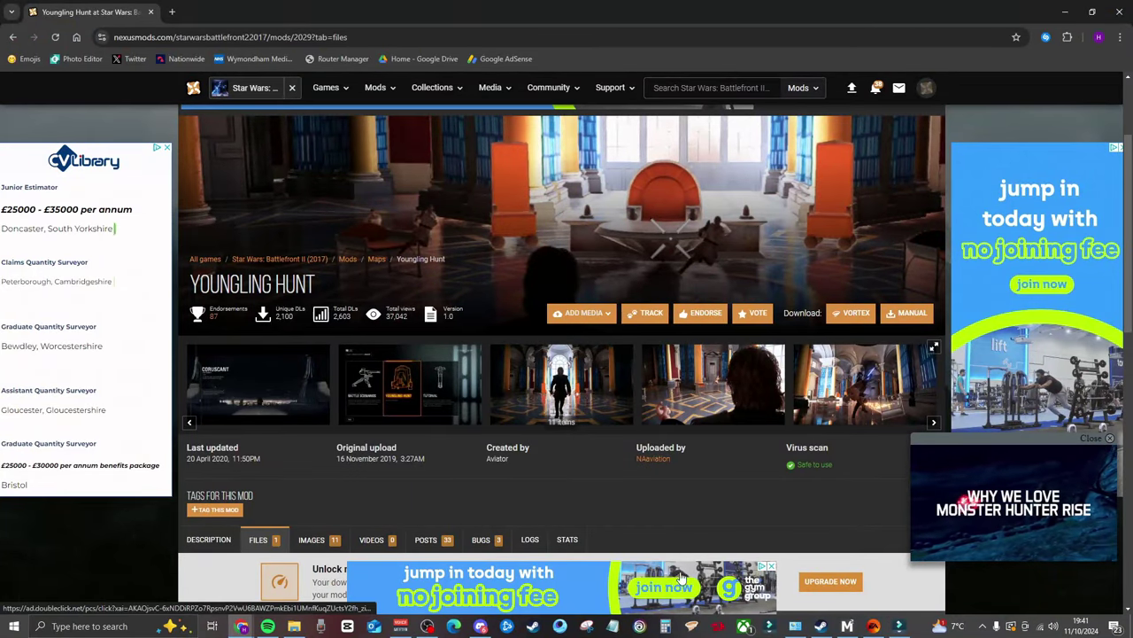
Open the user posts of the Youngling Hunt mod and go to the comments section.
{"action": "scroll", "coordinate": [612, 486], "scroll_direction": "down", "scroll_amount": 3}
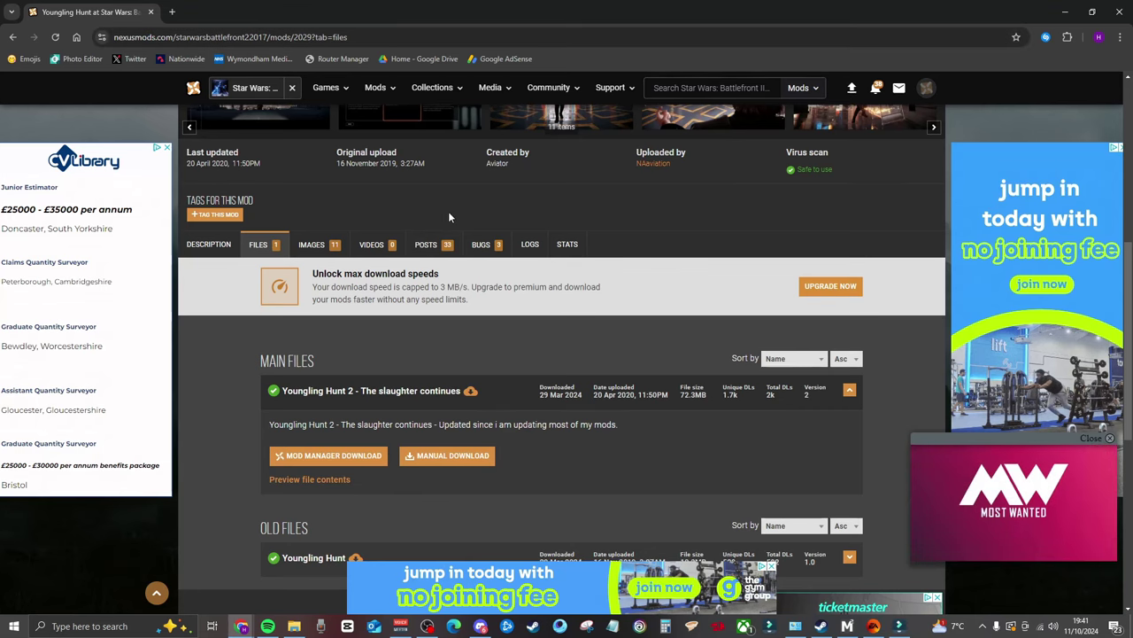
{"action": "left_click", "coordinate": [426, 244]}
{"action": "scroll", "coordinate": [744, 279], "scroll_direction": "down", "scroll_amount": 1}
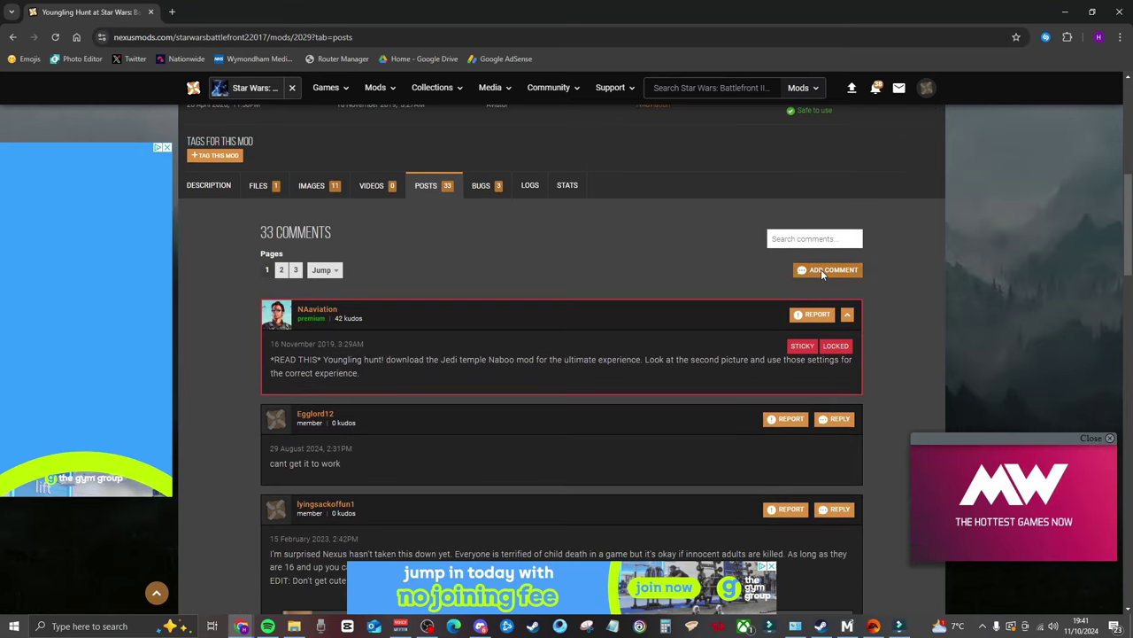
Post the comment "PLEASE UPDATE THIS MOD" on the Youngling Hunt mod page.
{"action": "left_click", "coordinate": [823, 269]}
{"action": "type", "text": "PLEASE UPDATE T"}
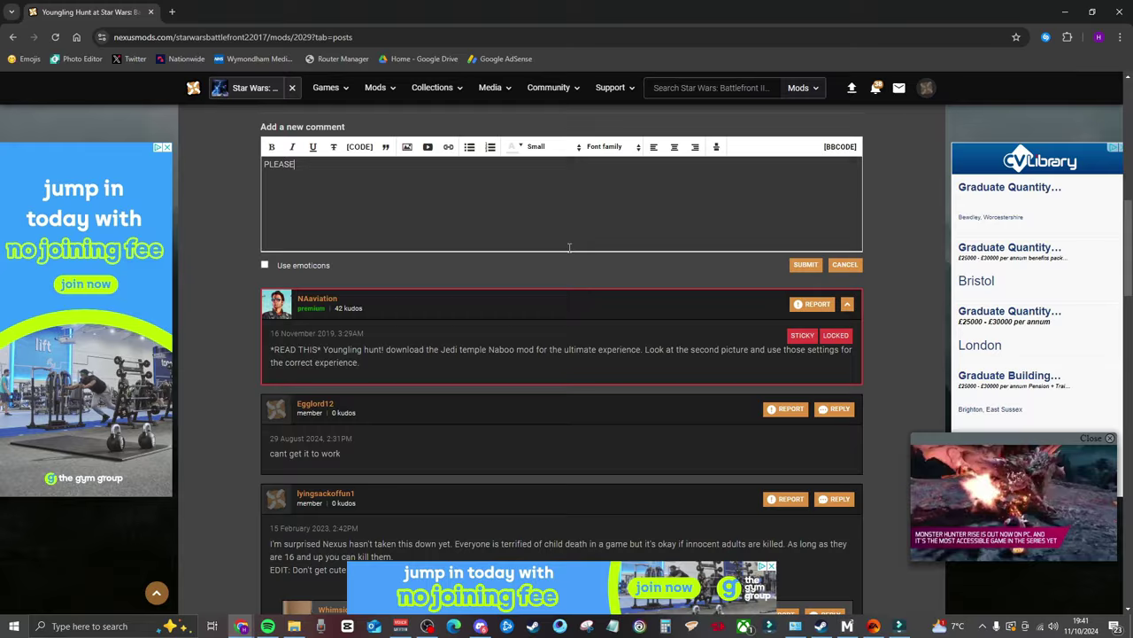
{"action": "type", "text": "HIUS MOD"}
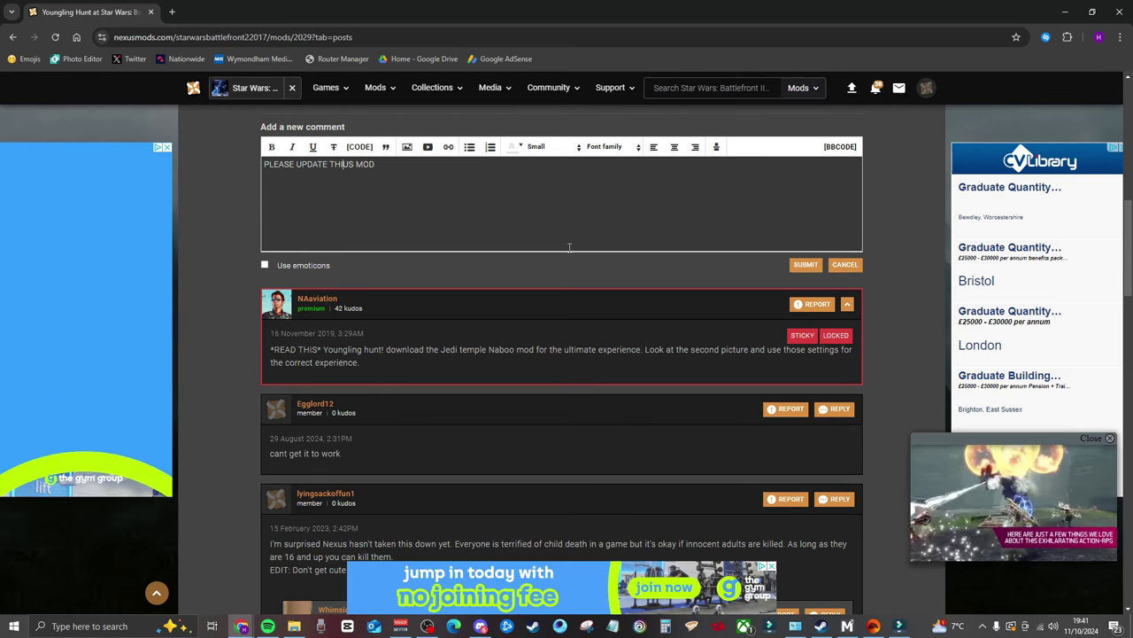
{"action": "key", "text": "BackSpace"}
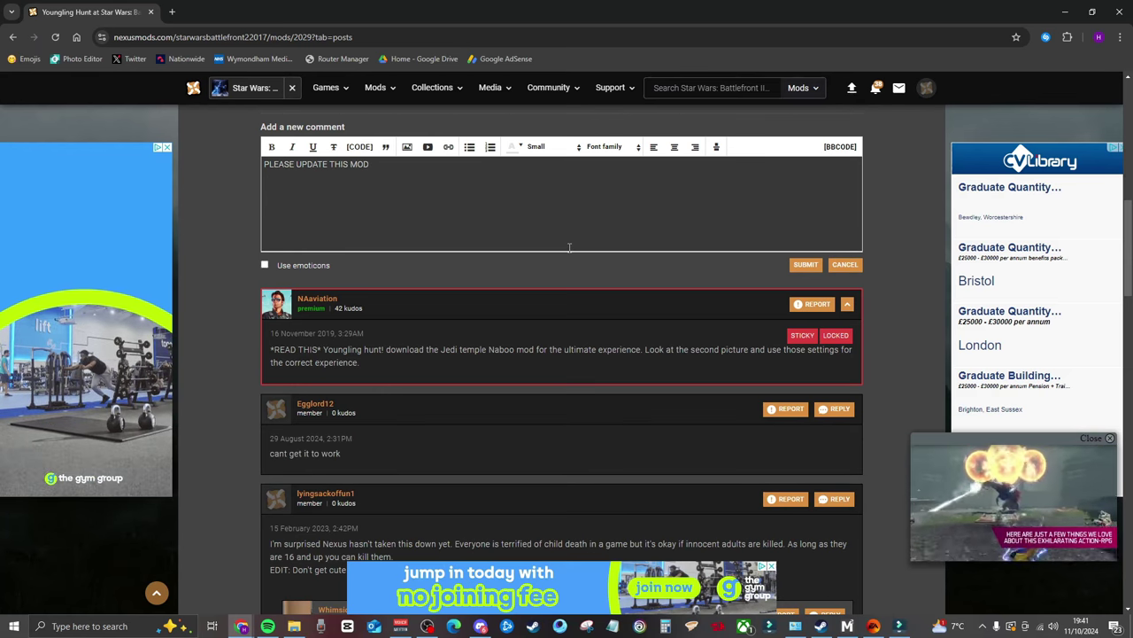
{"action": "left_click", "coordinate": [814, 264]}
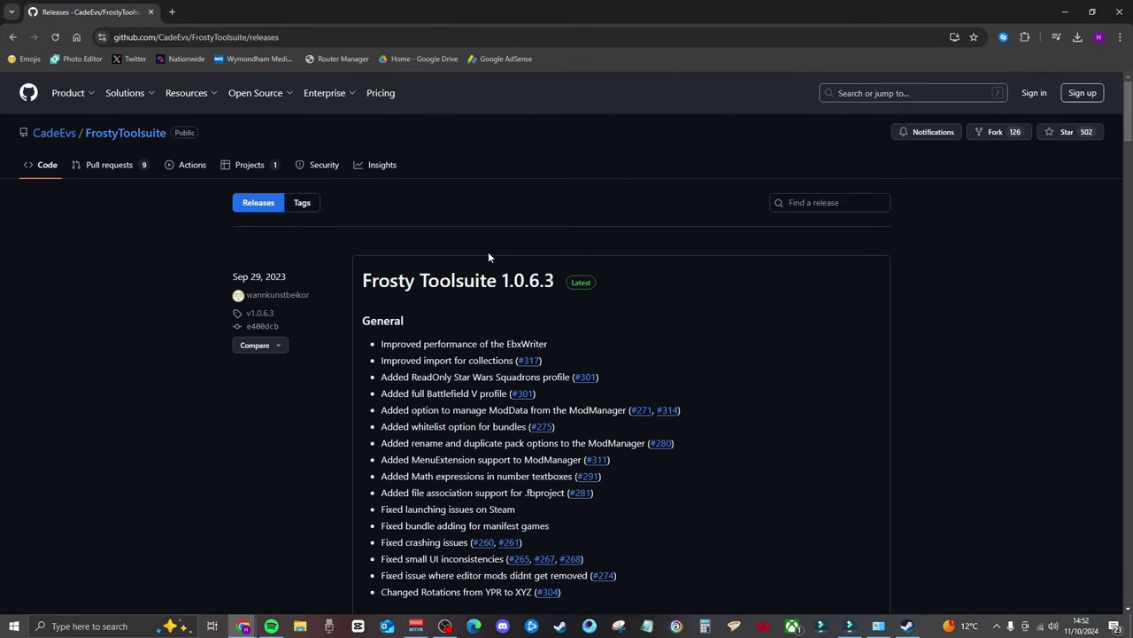
Download FrostyModManager.zip from the assets of the latest Frosty Toolsuite 1.0.6.3 release on GitHub.
{"action": "scroll", "coordinate": [660, 328], "scroll_direction": "down", "scroll_amount": 2}
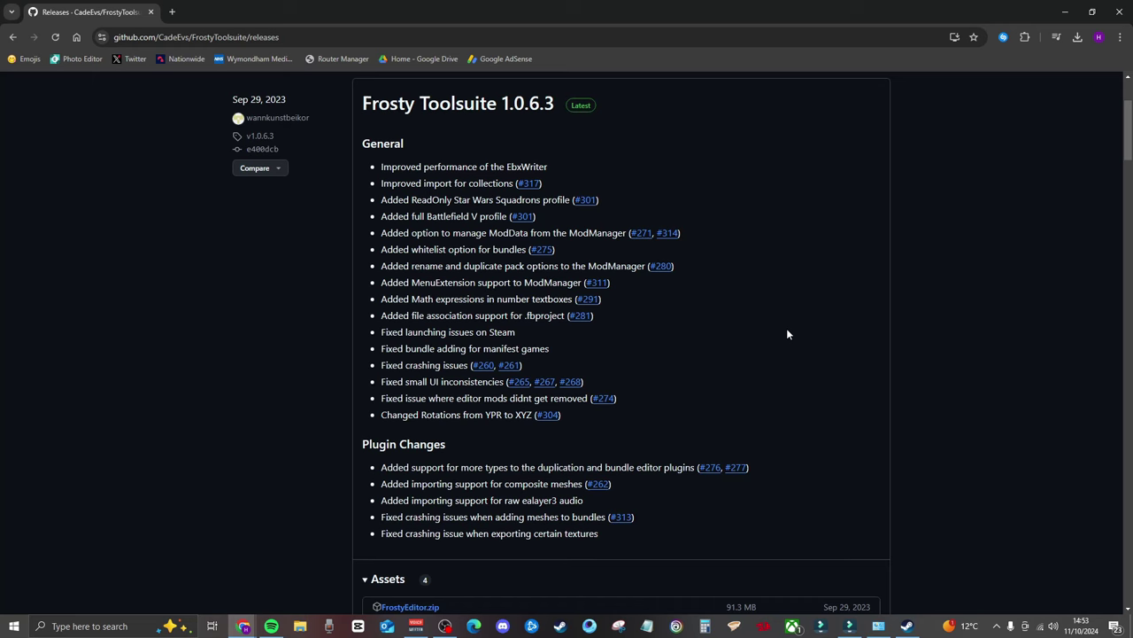
{"action": "scroll", "coordinate": [440, 206], "scroll_direction": "up", "scroll_amount": 2}
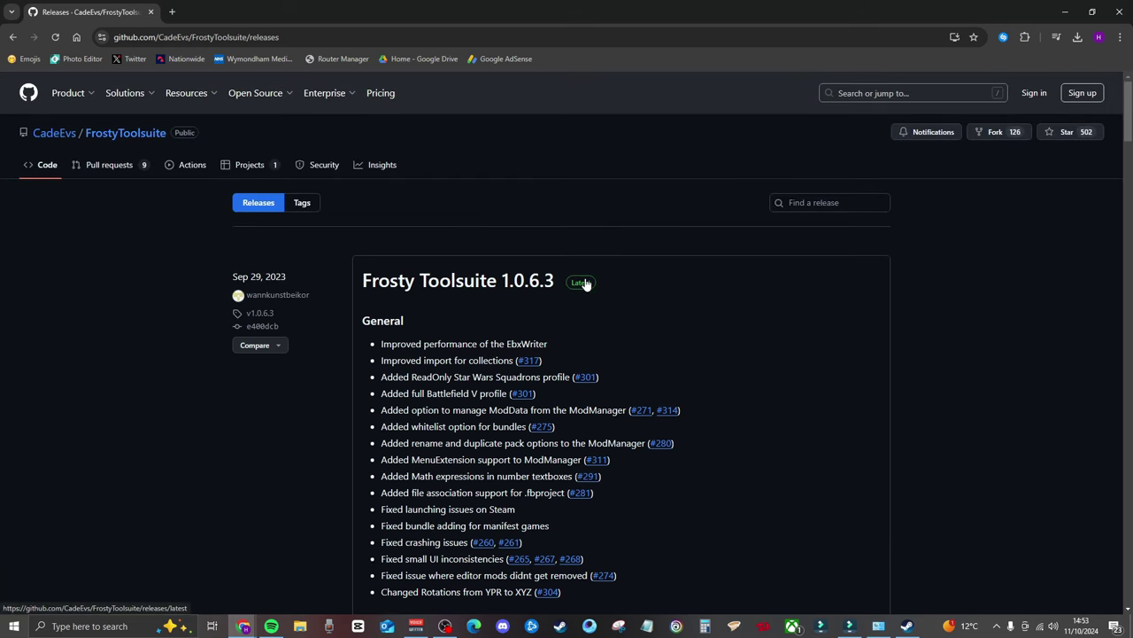
{"action": "scroll", "coordinate": [575, 292], "scroll_direction": "down", "scroll_amount": 5}
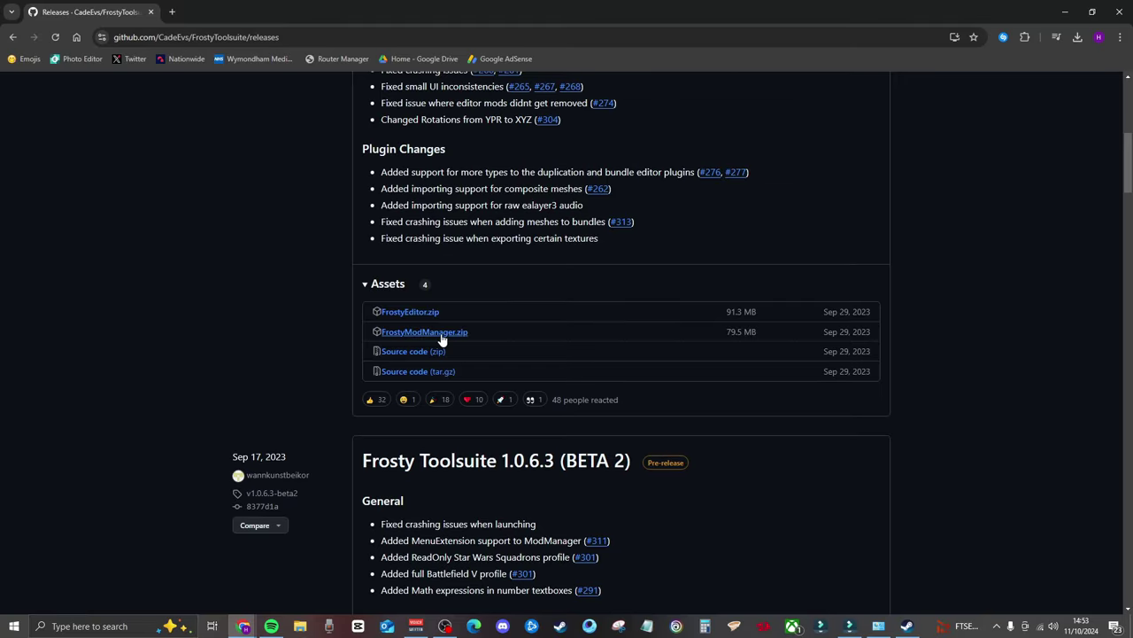
{"action": "left_click", "coordinate": [440, 332]}
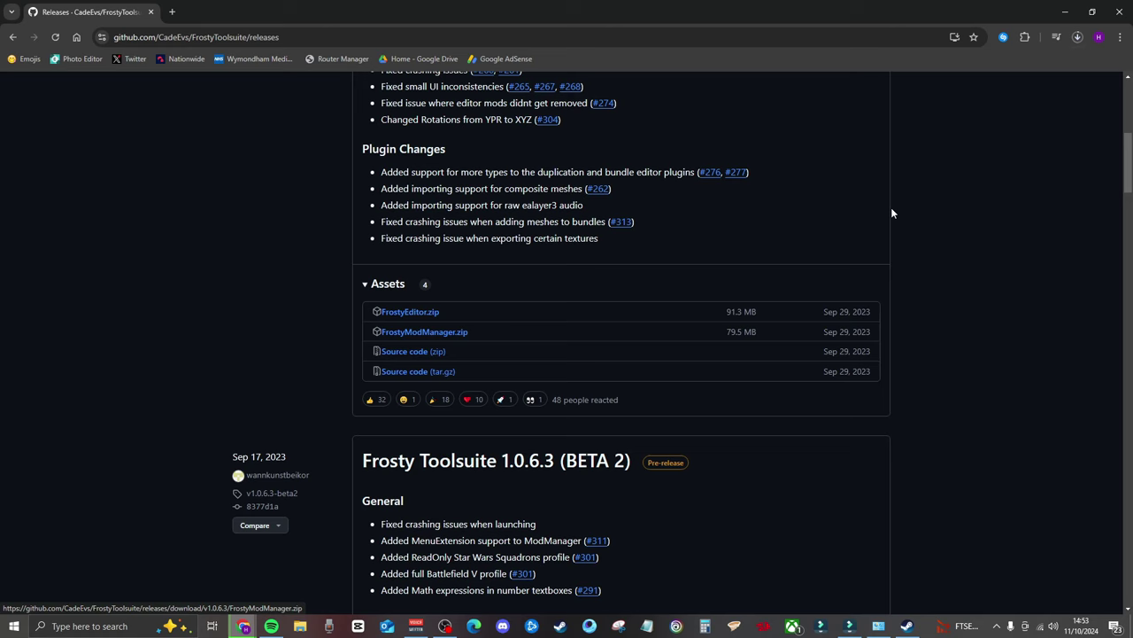
Show the downloaded FrostyModManager.zip in its Downloads folder and reduce that folder window to a smaller floating size.
{"action": "left_click", "coordinate": [1070, 39]}
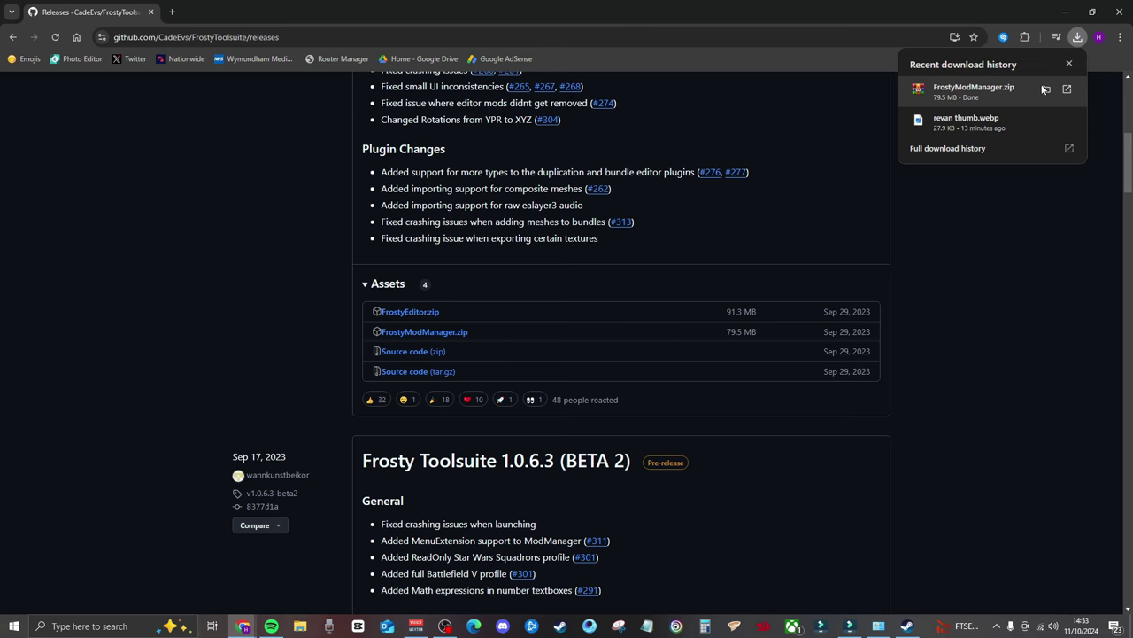
{"action": "left_click", "coordinate": [1046, 90]}
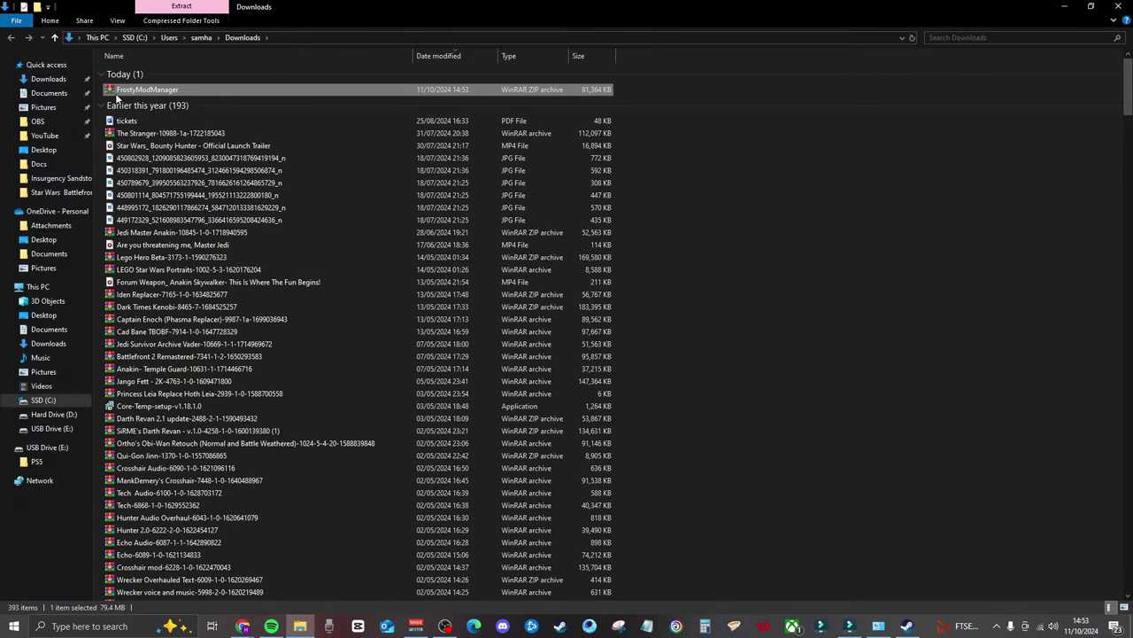
{"action": "left_click_drag", "start_coordinate": [507, 9], "coordinate": [464, 128]}
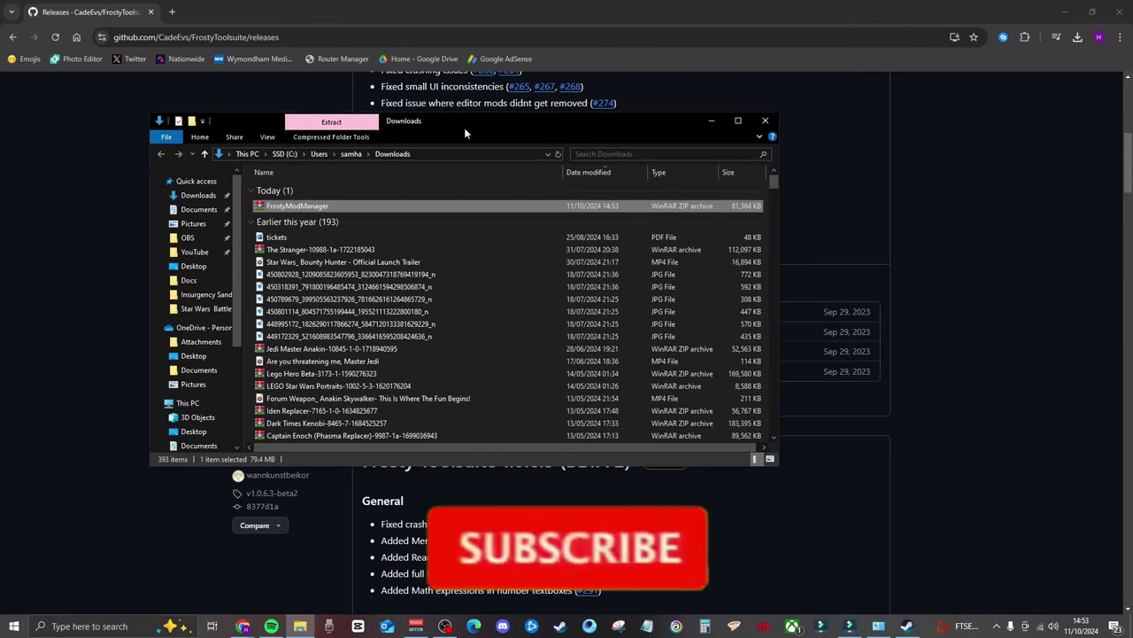
Create a new folder named "Star Wars" on the desktop.
{"action": "key", "text": "super+d"}
{"action": "right_click", "coordinate": [351, 202]}
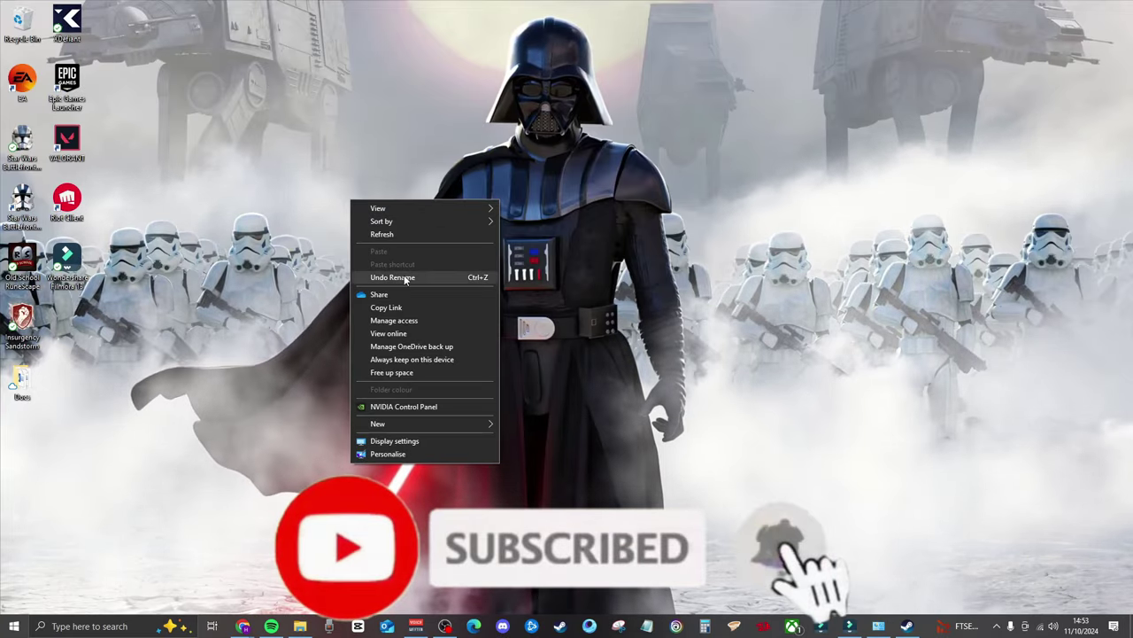
{"action": "mouse_move", "coordinate": [417, 423]}
{"action": "left_click", "coordinate": [585, 429]}
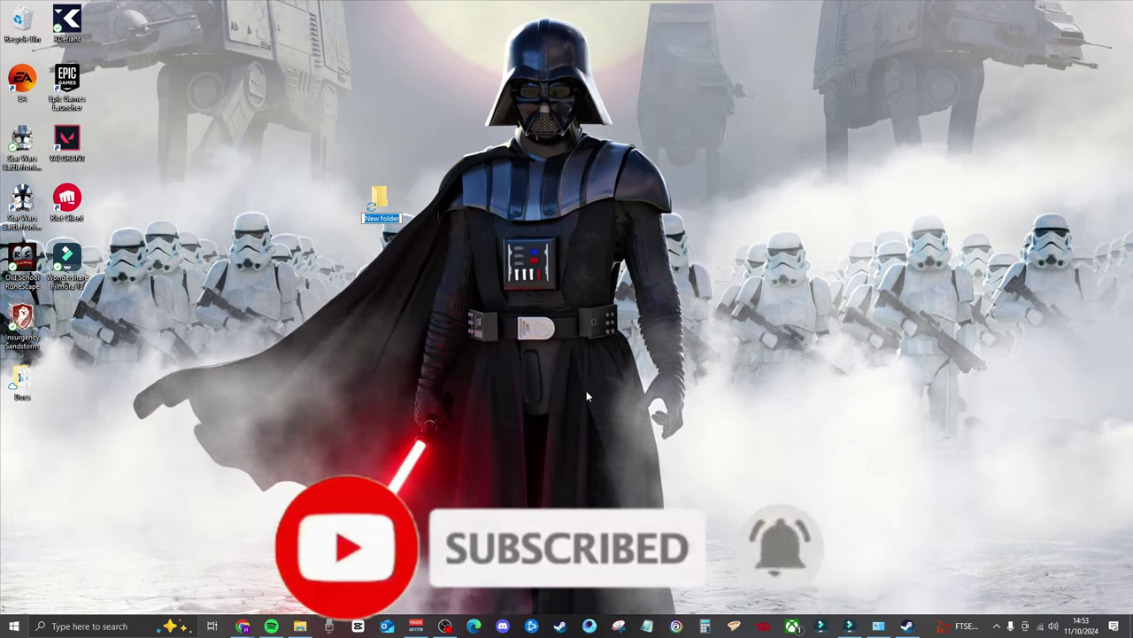
{"action": "type", "text": "Star Wars"}
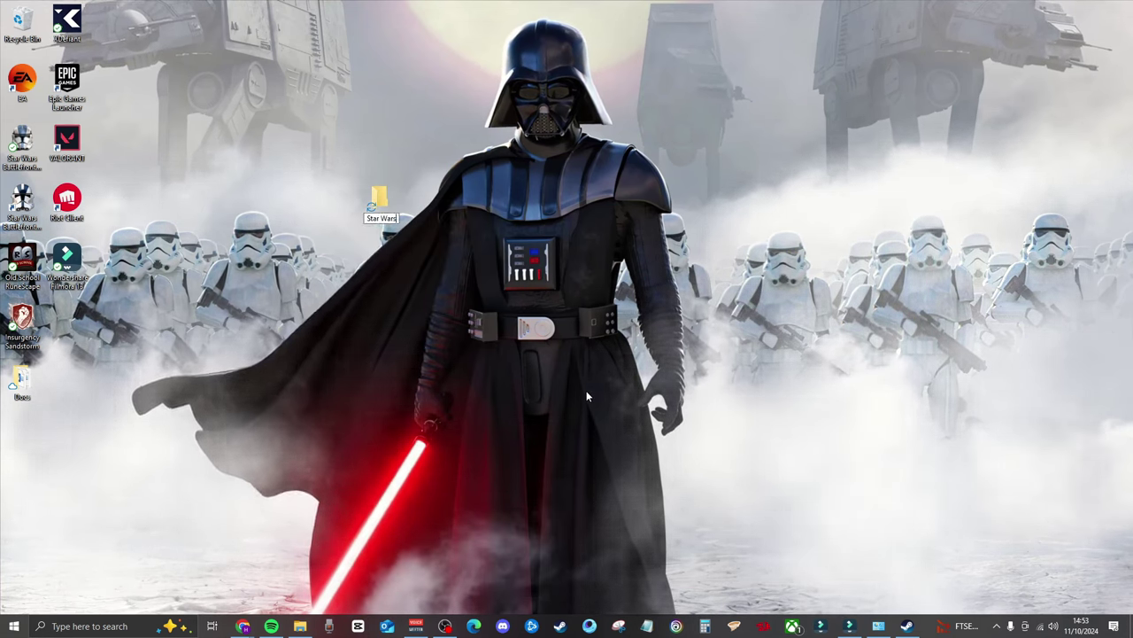
{"action": "key", "text": "Return"}
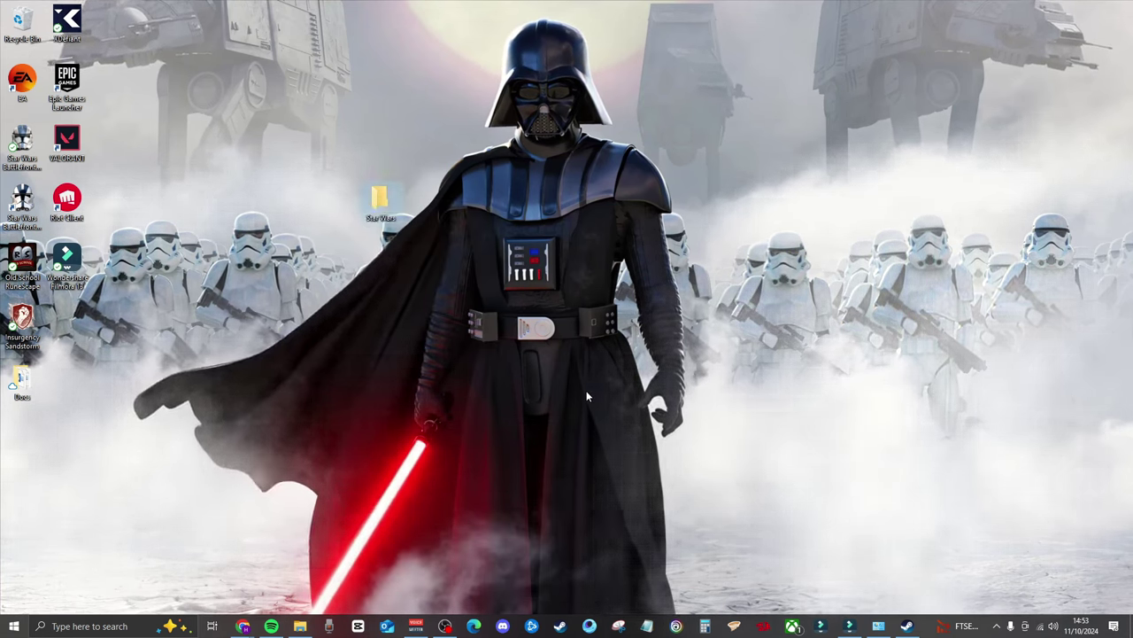
Open the Star Wars desktop folder and arrange its window so both it and the Downloads window are visible.
{"action": "double_click", "coordinate": [380, 199]}
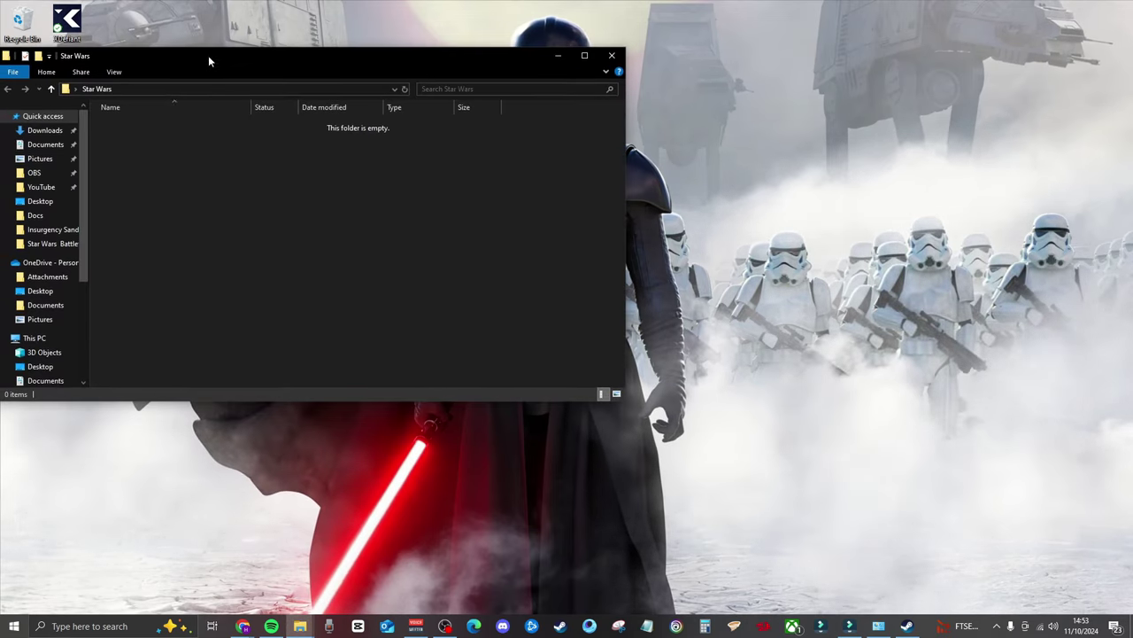
{"action": "left_click_drag", "start_coordinate": [208, 61], "coordinate": [220, 21]}
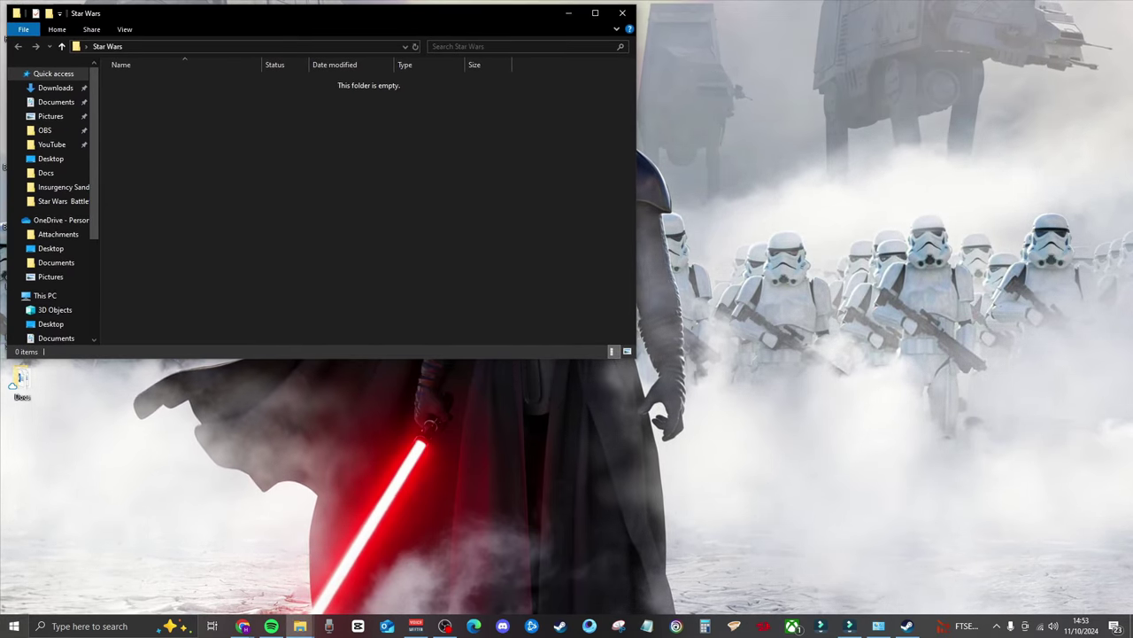
{"action": "key", "text": "alt+Tab"}
{"action": "left_click_drag", "start_coordinate": [798, 189], "coordinate": [587, 174]}
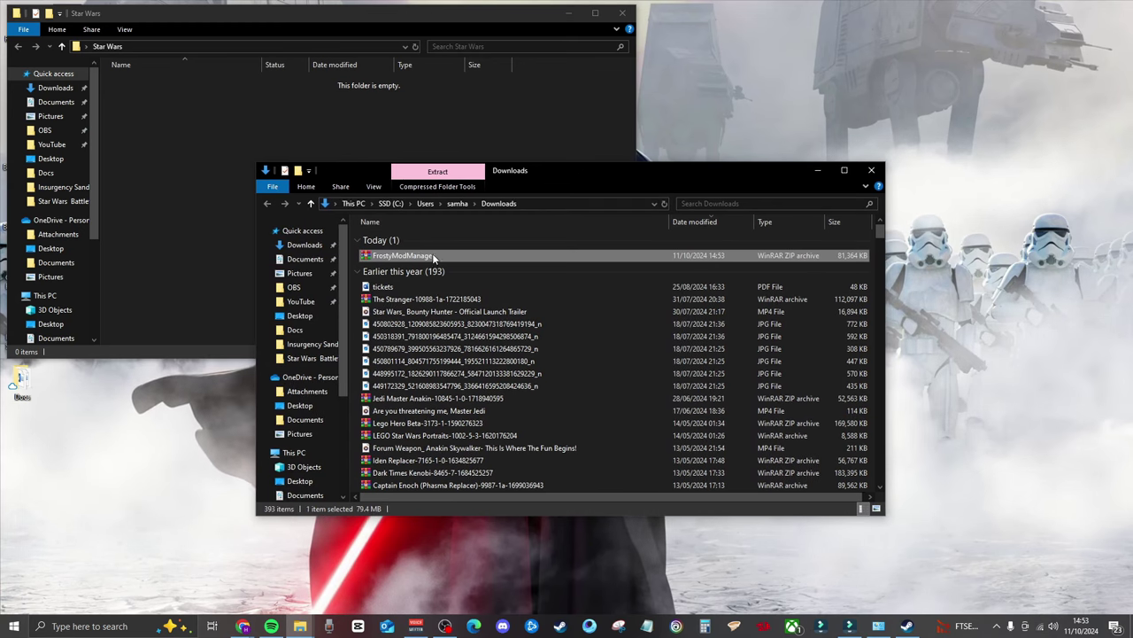
Extract the downloaded FrostyModManager archive with WinRAR, using the copied path of the Star Wars desktop folder as the destination.
{"action": "right_click", "coordinate": [388, 257]}
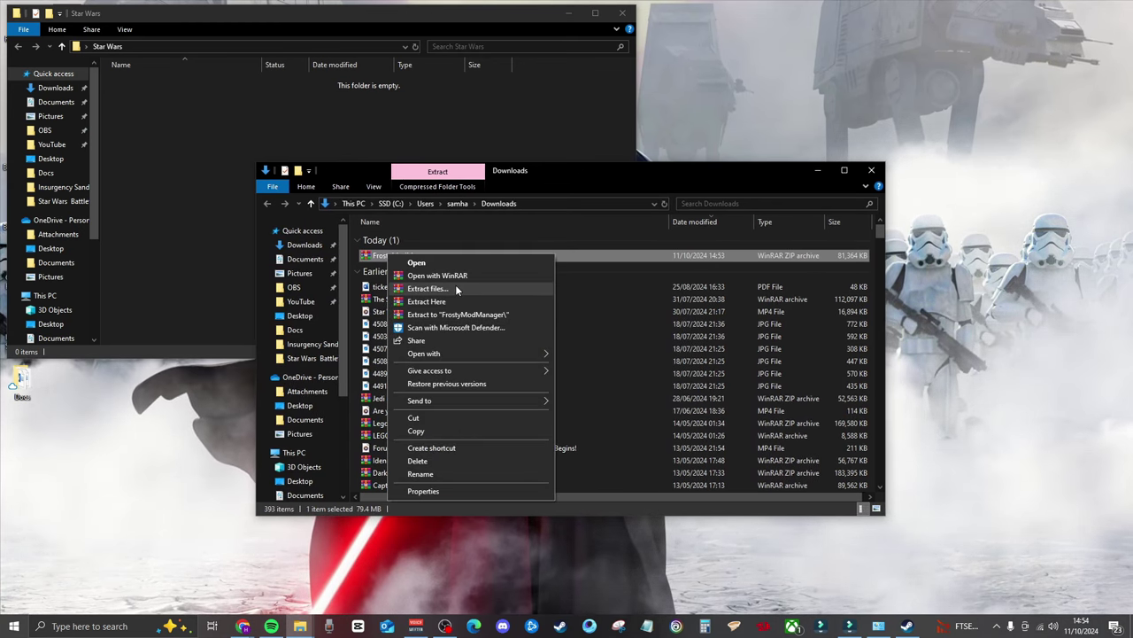
{"action": "left_click", "coordinate": [428, 290]}
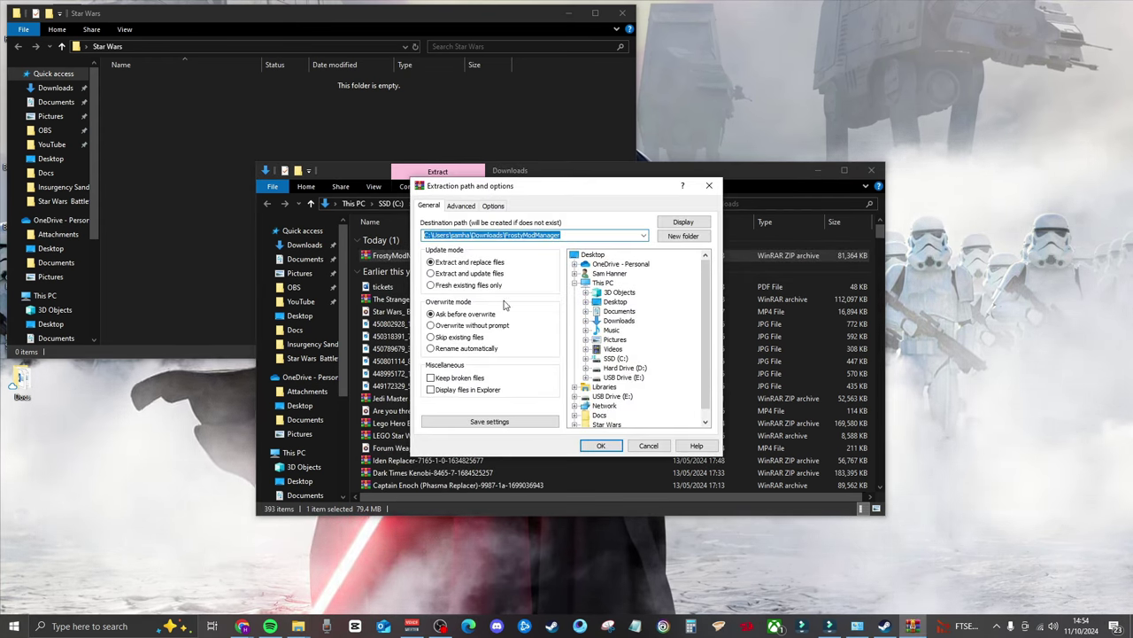
{"action": "left_click", "coordinate": [142, 46]}
{"action": "key", "text": "ctrl+c"}
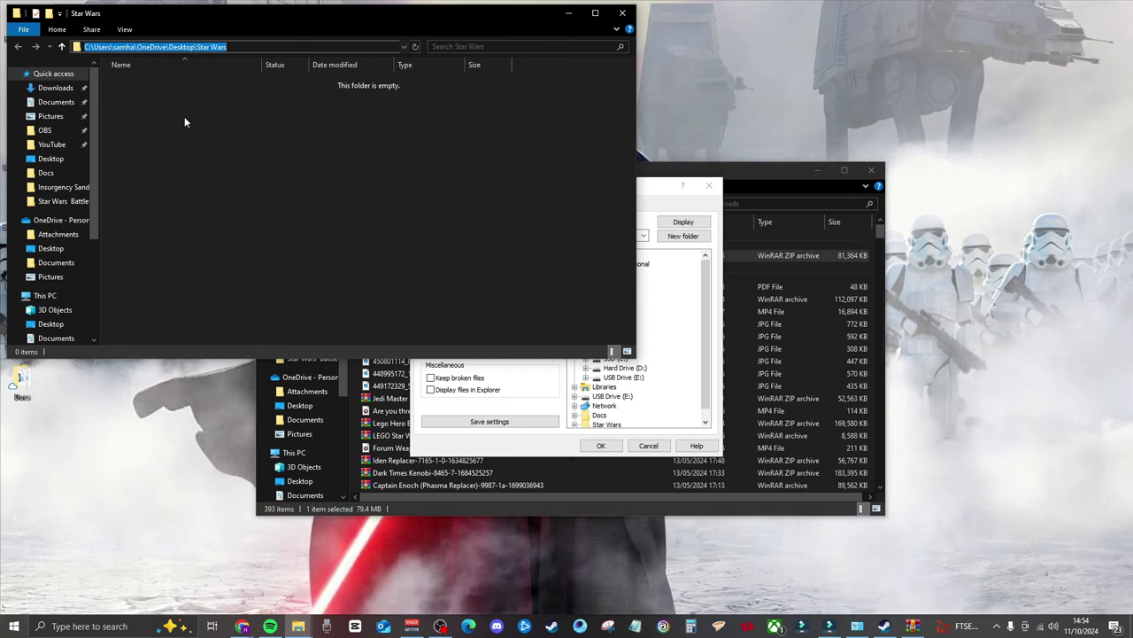
{"action": "key", "text": "alt+Tab"}
{"action": "key", "text": "ctrl+v"}
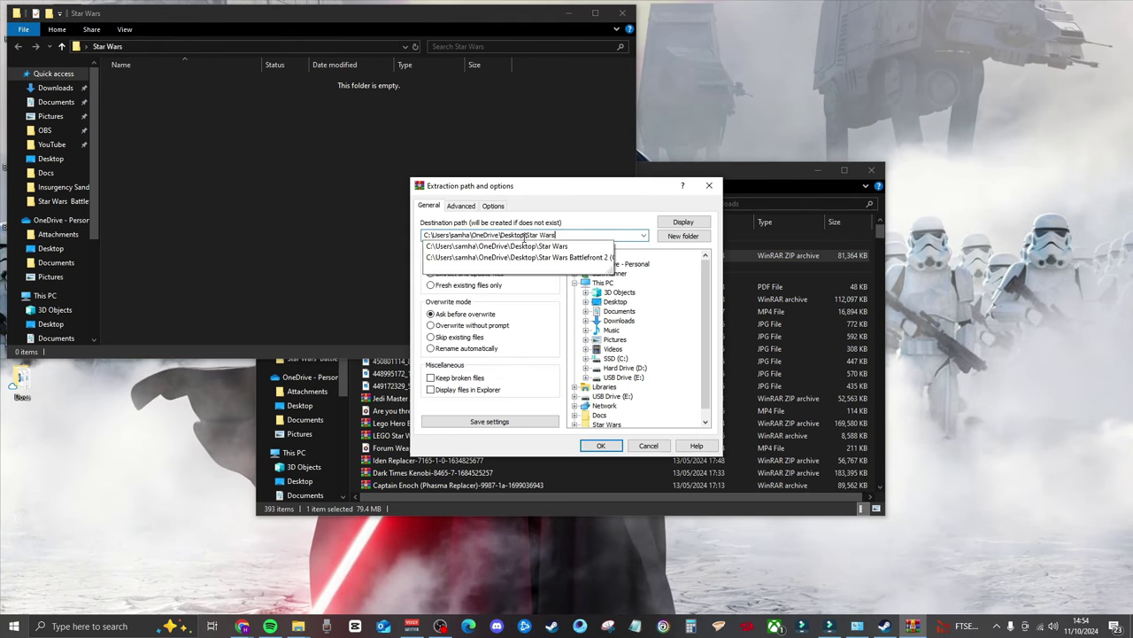
{"action": "left_click", "coordinate": [600, 446]}
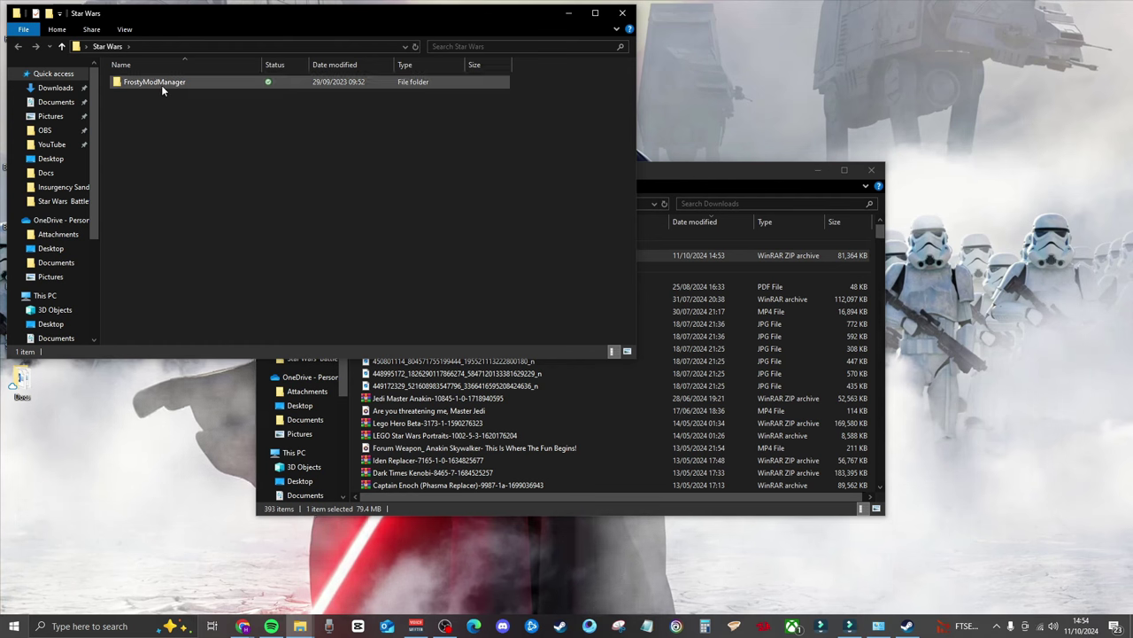
Open the extracted FrostyModManager folder and run the FrostyModManager application as administrator.
{"action": "double_click", "coordinate": [154, 84]}
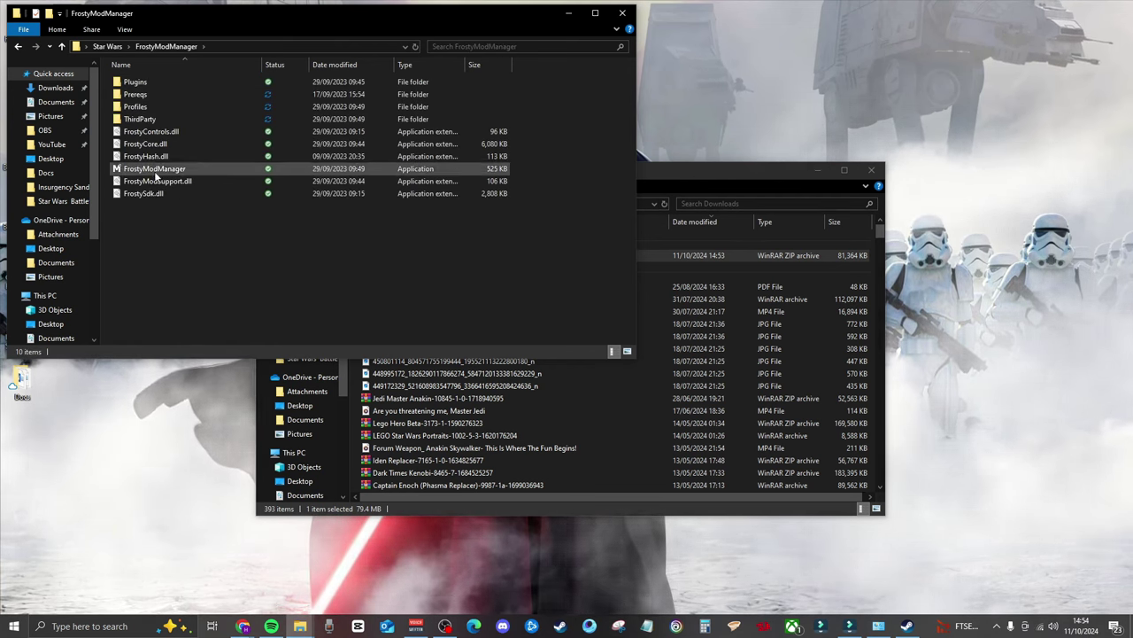
{"action": "left_click", "coordinate": [208, 170]}
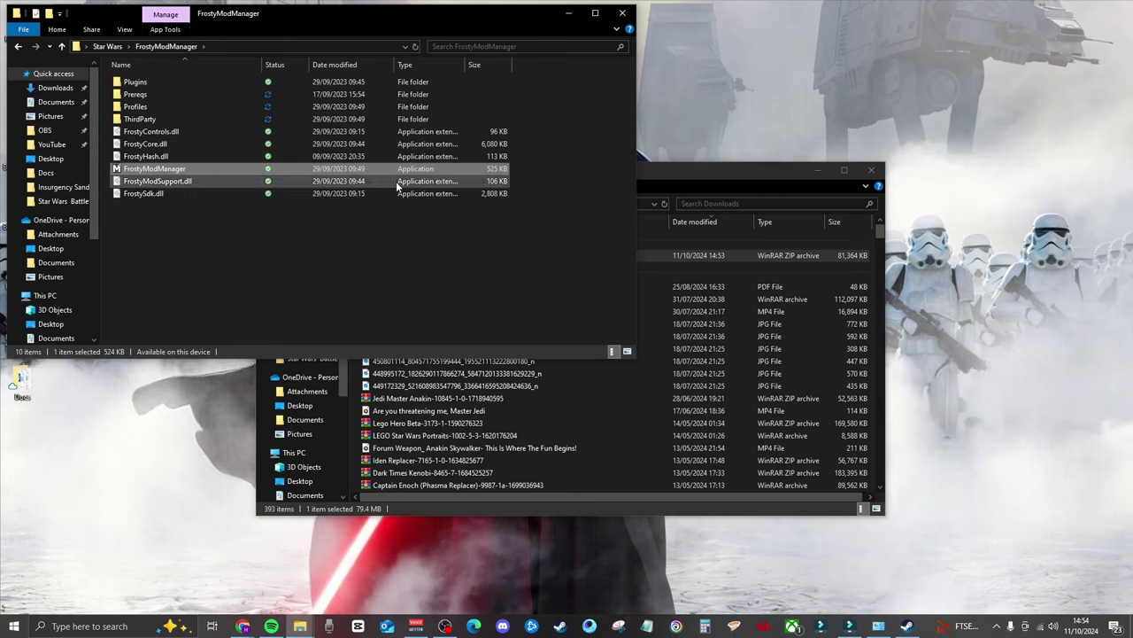
{"action": "right_click", "coordinate": [156, 173]}
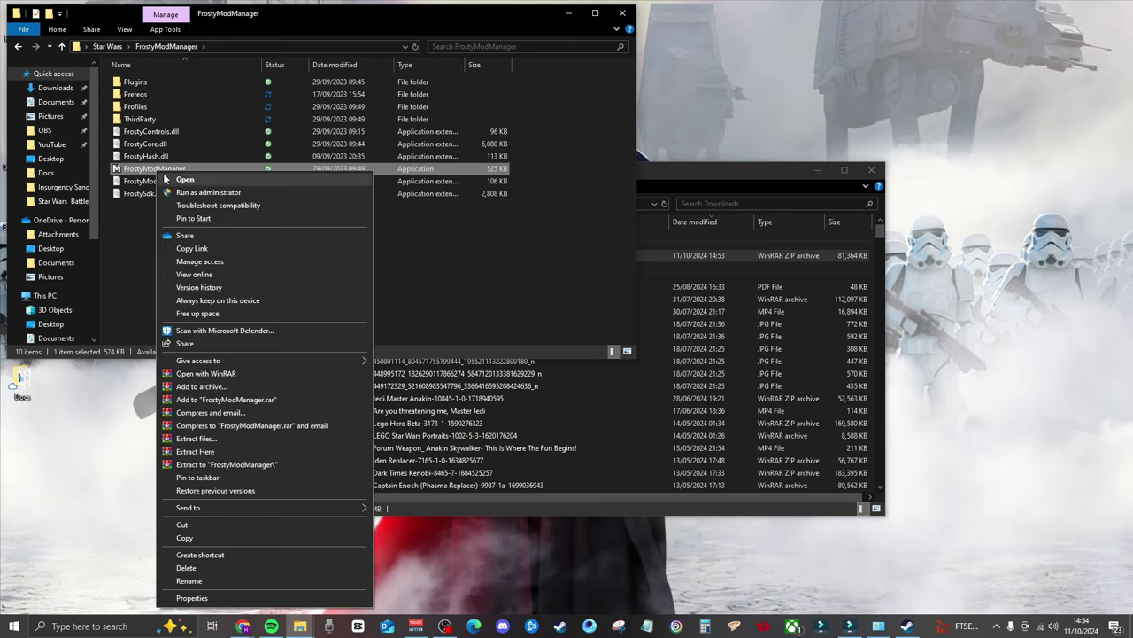
{"action": "left_click", "coordinate": [206, 193]}
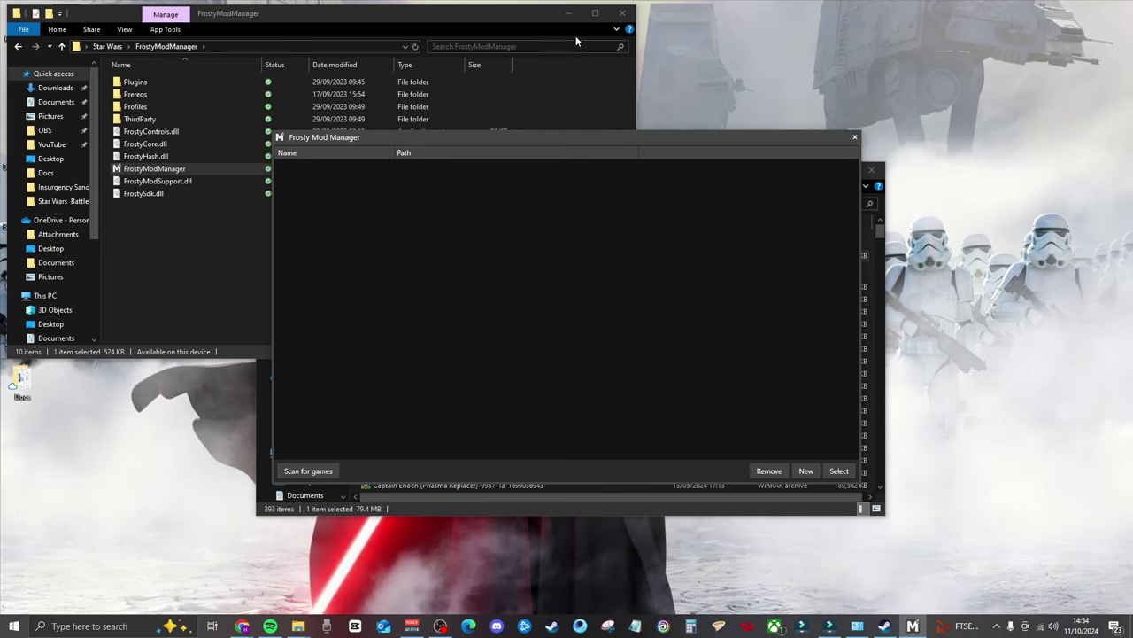
Minimize the folder windows behind Frosty Mod Manager and have it scan for installed games.
{"action": "left_click", "coordinate": [568, 13]}
{"action": "left_click_drag", "start_coordinate": [770, 141], "coordinate": [746, 256]}
{"action": "left_click", "coordinate": [752, 164]}
{"action": "left_click", "coordinate": [818, 170]}
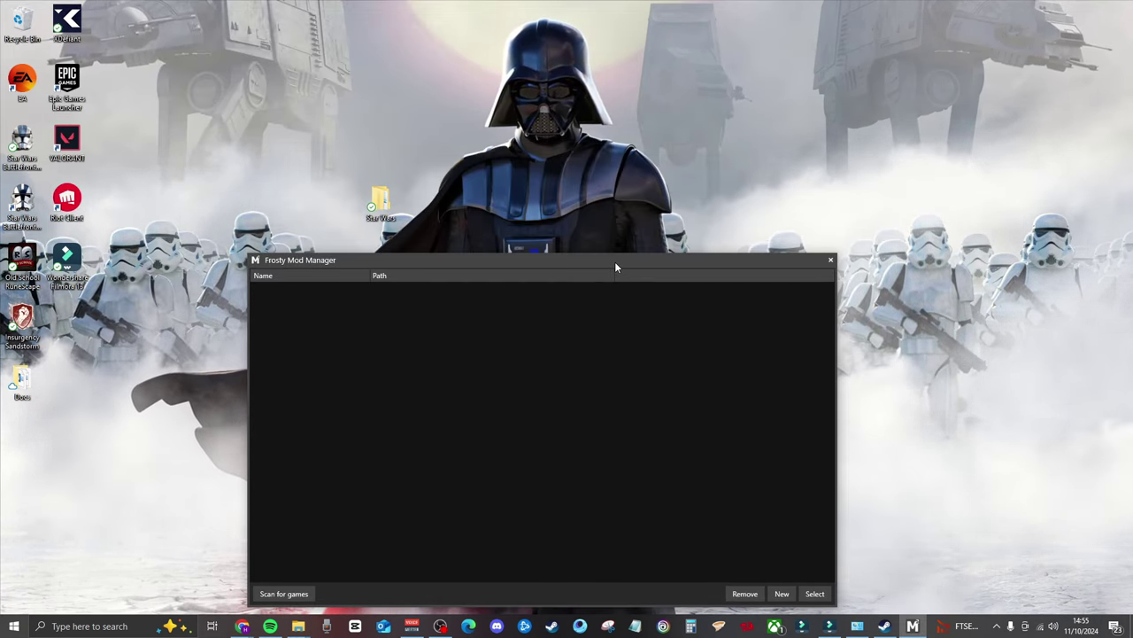
{"action": "left_click_drag", "start_coordinate": [614, 262], "coordinate": [615, 140]}
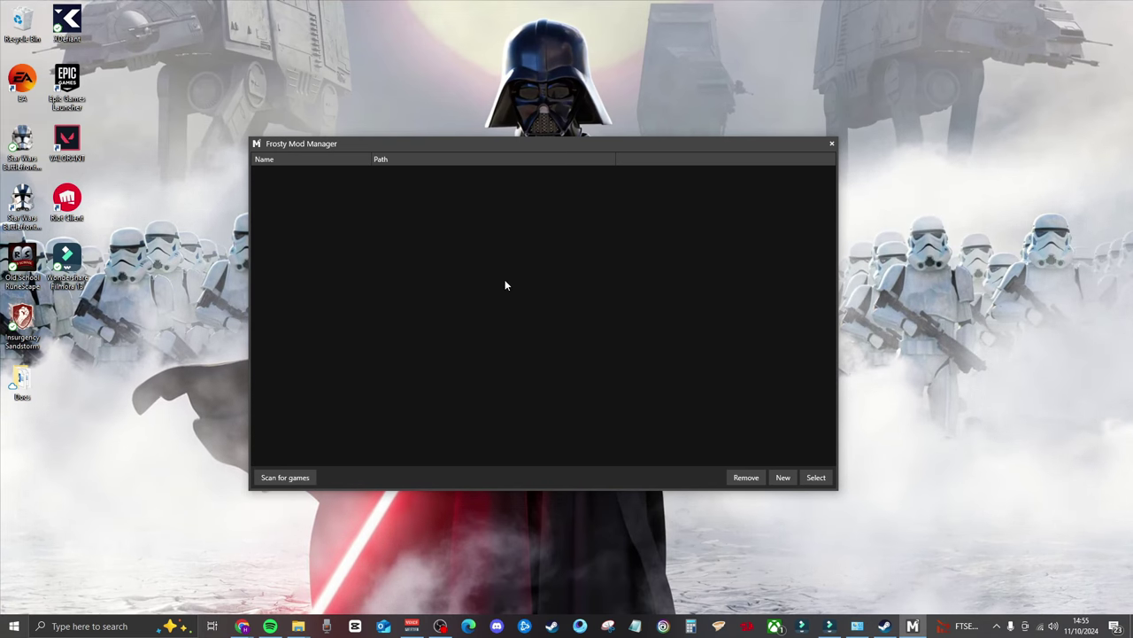
{"action": "left_click", "coordinate": [294, 478]}
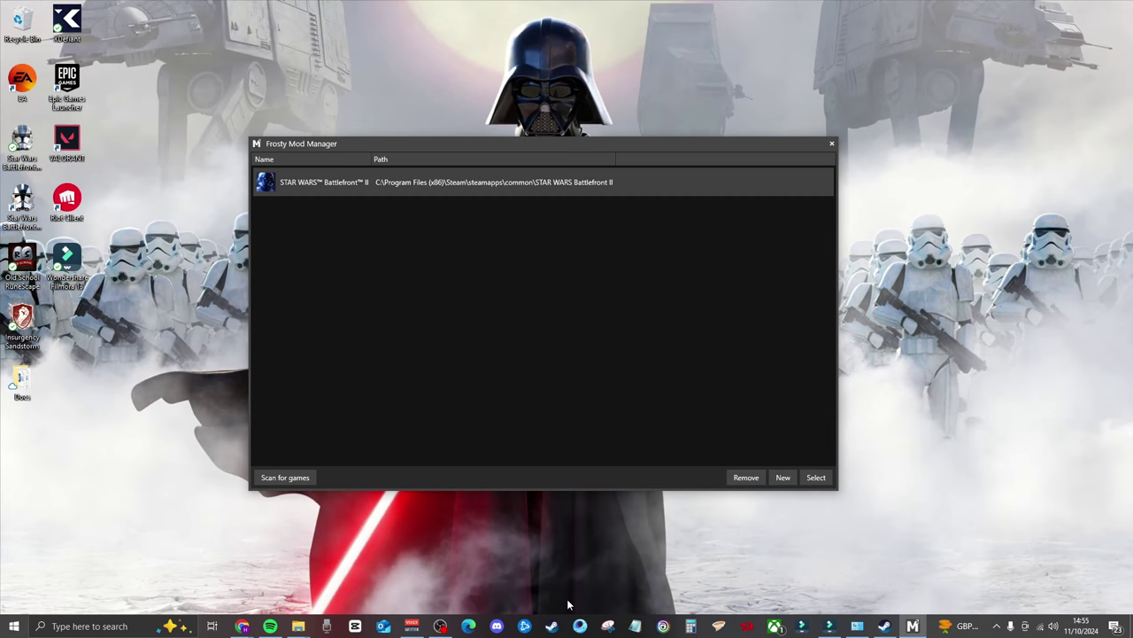
Switch to Steam and browse the local files of STAR WARS Battlefront II from the library, showing the folder's full path.
{"action": "left_click", "coordinate": [551, 626]}
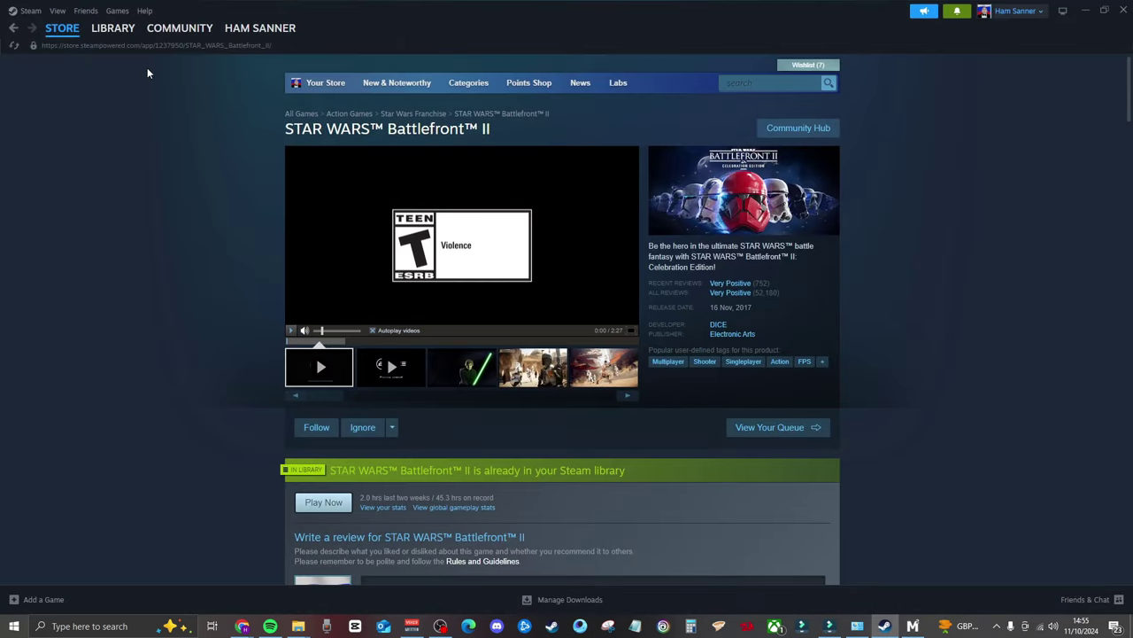
{"action": "left_click", "coordinate": [102, 32]}
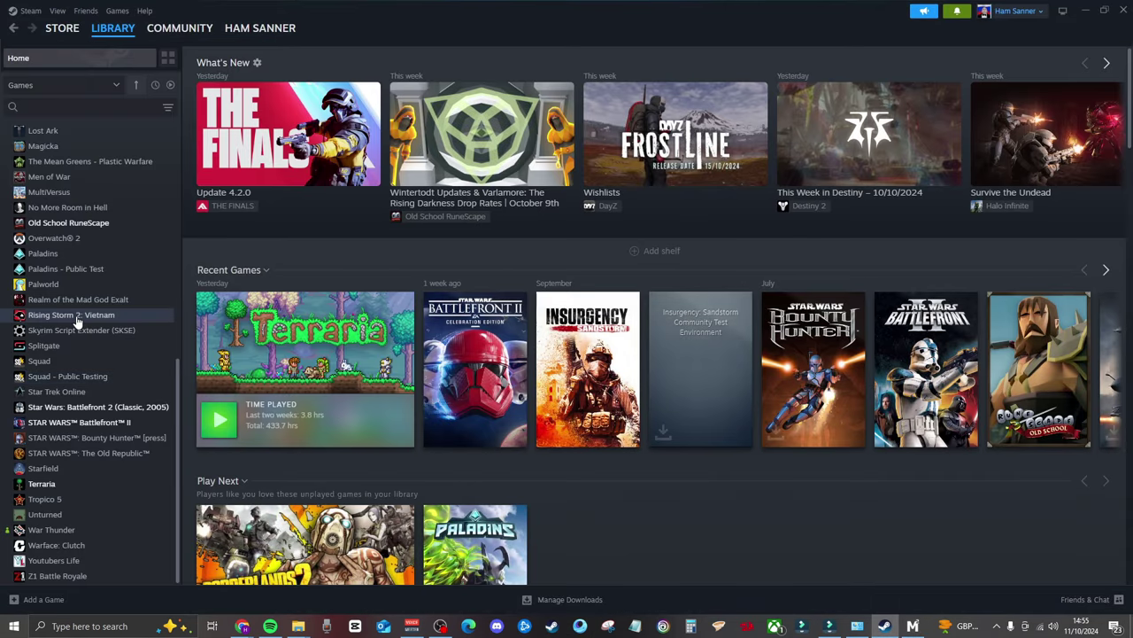
{"action": "right_click", "coordinate": [62, 425]}
{"action": "mouse_move", "coordinate": [98, 492]}
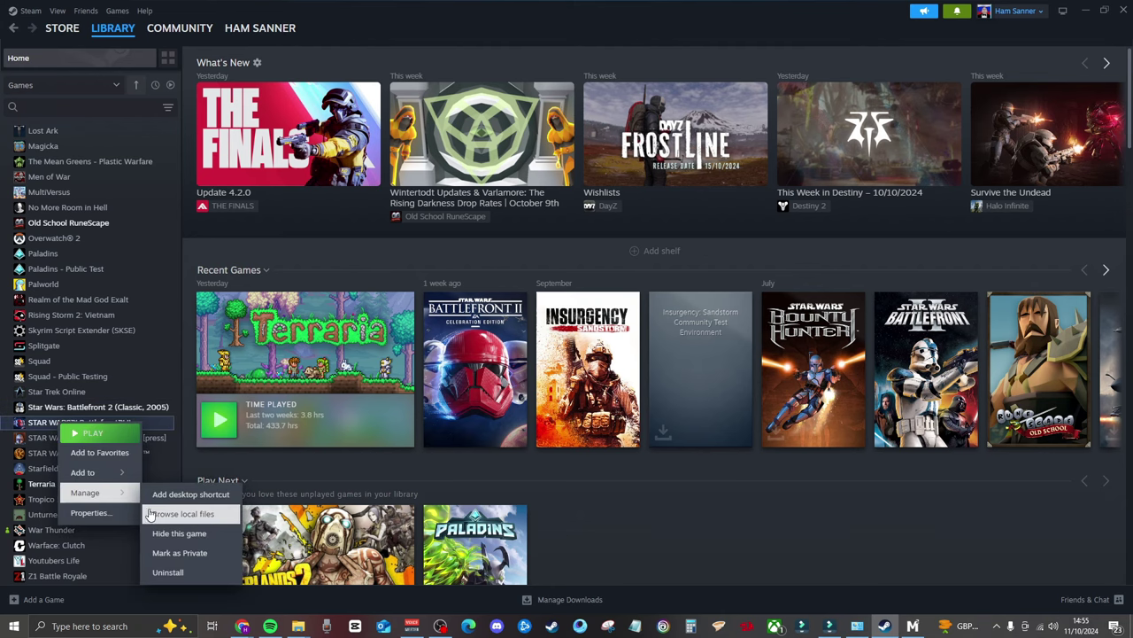
{"action": "left_click", "coordinate": [181, 513]}
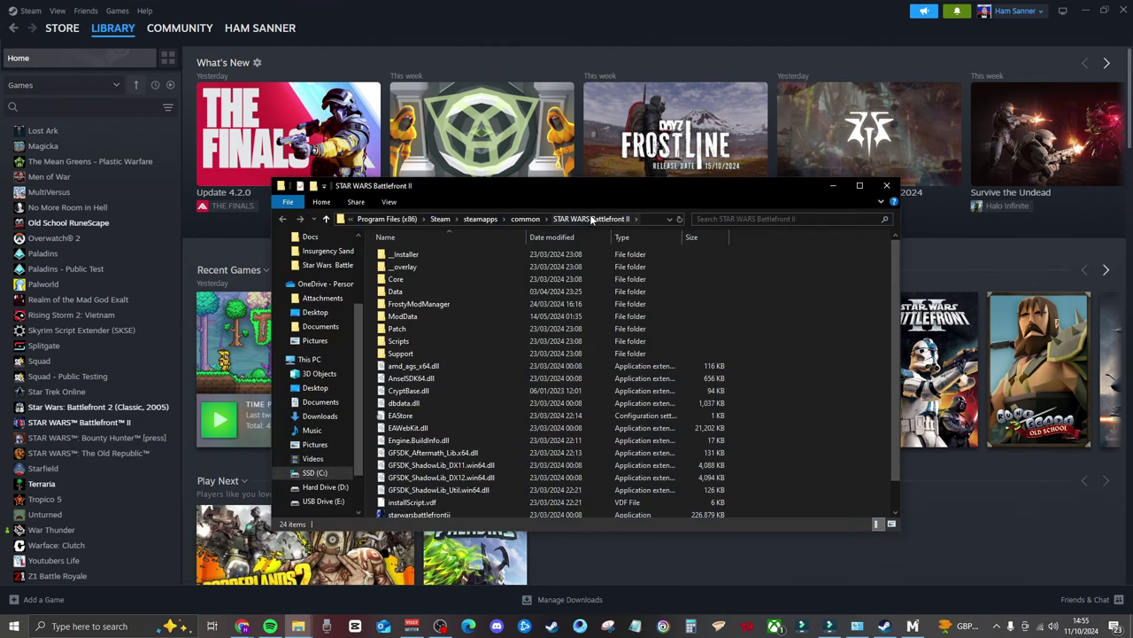
{"action": "left_click", "coordinate": [637, 218]}
{"action": "left_click", "coordinate": [646, 220]}
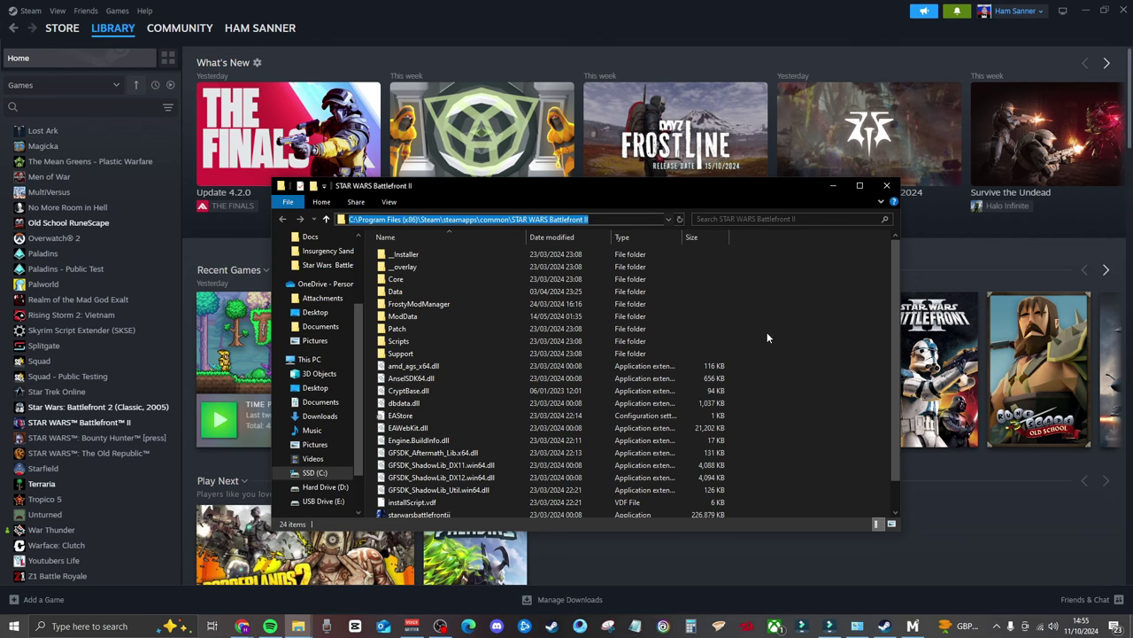
Return to Frosty Mod Manager, load the STAR WARS Battlefront II entry and move the main window toward the screen's centre.
{"action": "left_click", "coordinate": [912, 625]}
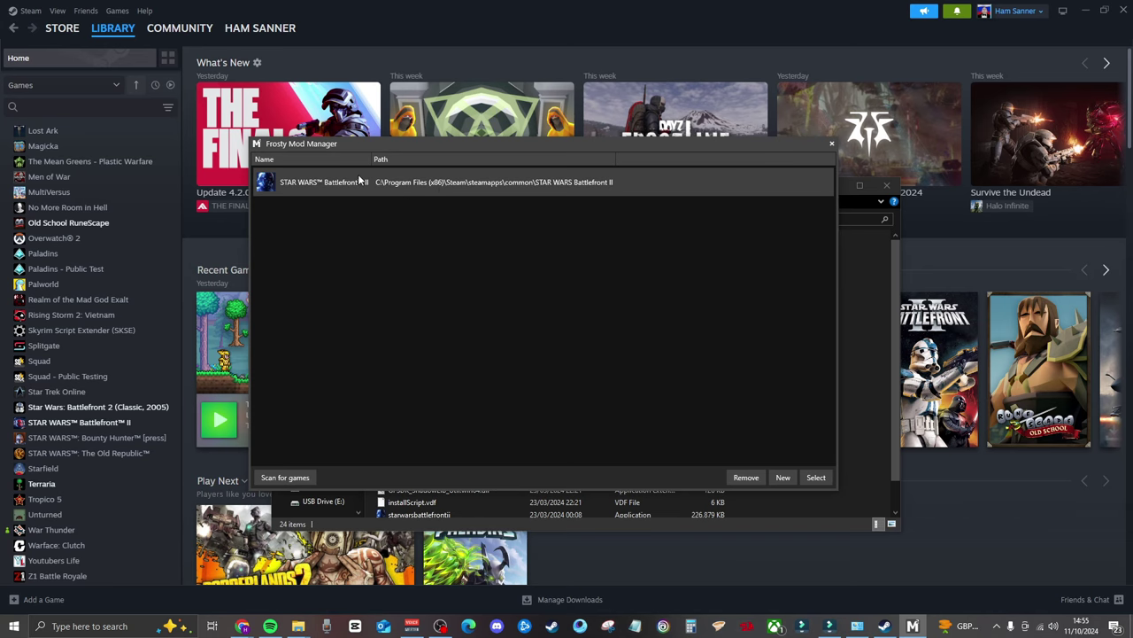
{"action": "left_click", "coordinate": [814, 478]}
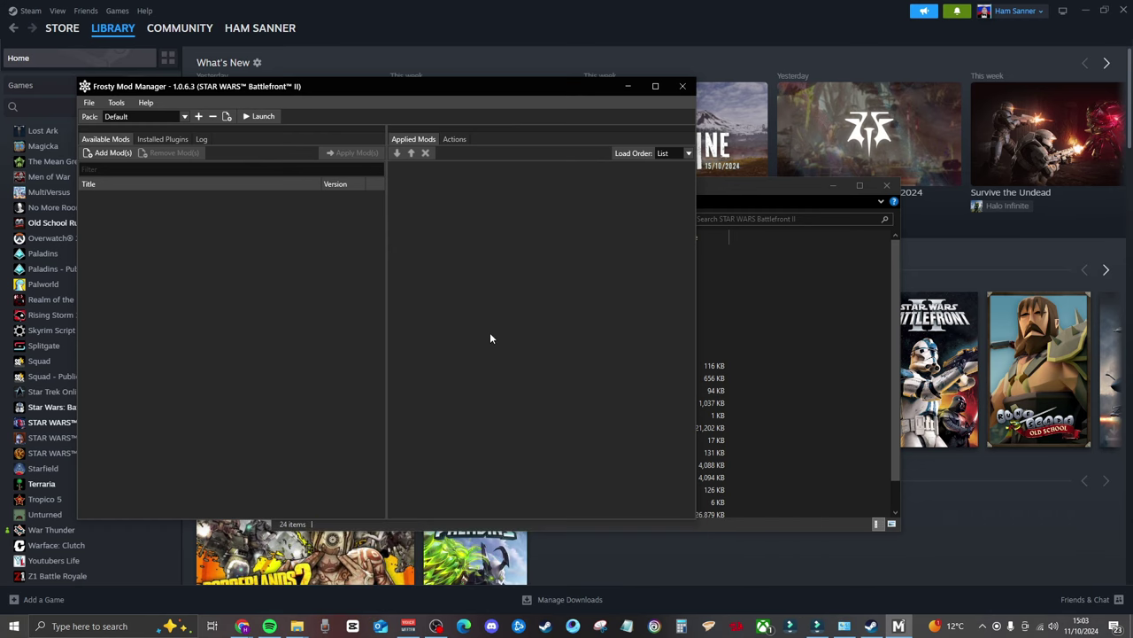
{"action": "left_click_drag", "start_coordinate": [354, 98], "coordinate": [535, 133]}
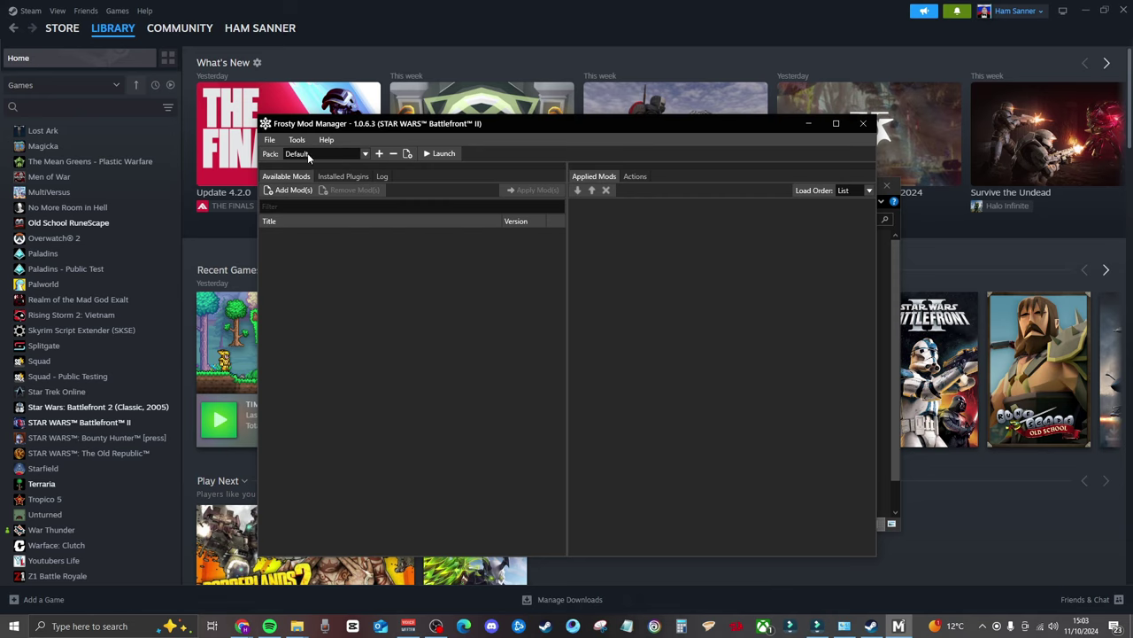
Add a mod pack profile named "Mods" and list the available packs.
{"action": "left_click", "coordinate": [379, 154]}
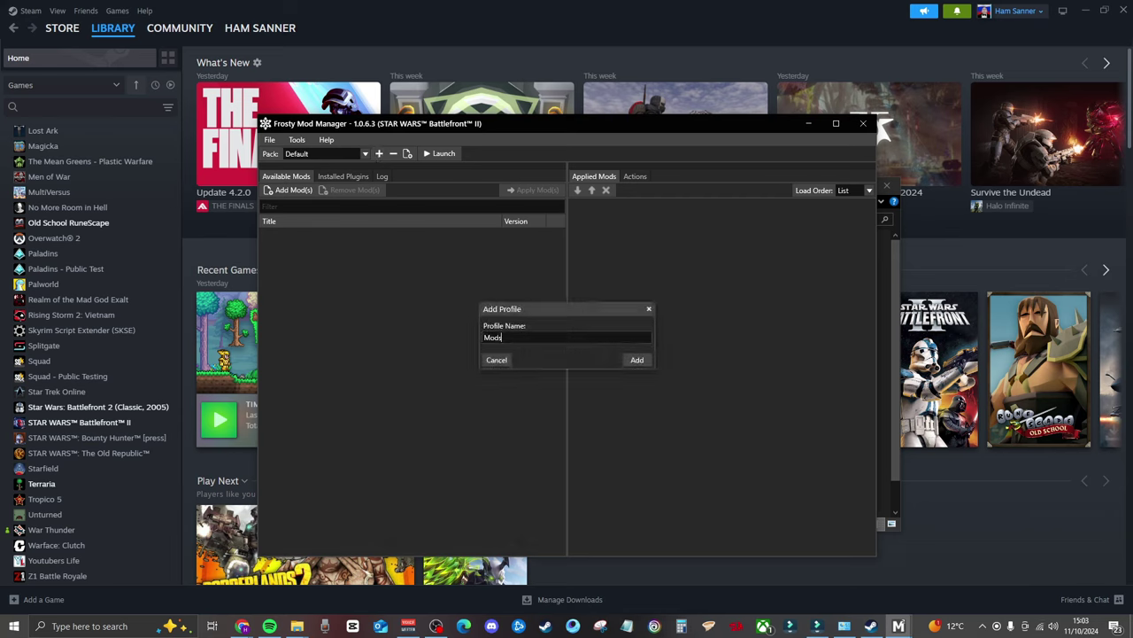
{"action": "left_click", "coordinate": [637, 359]}
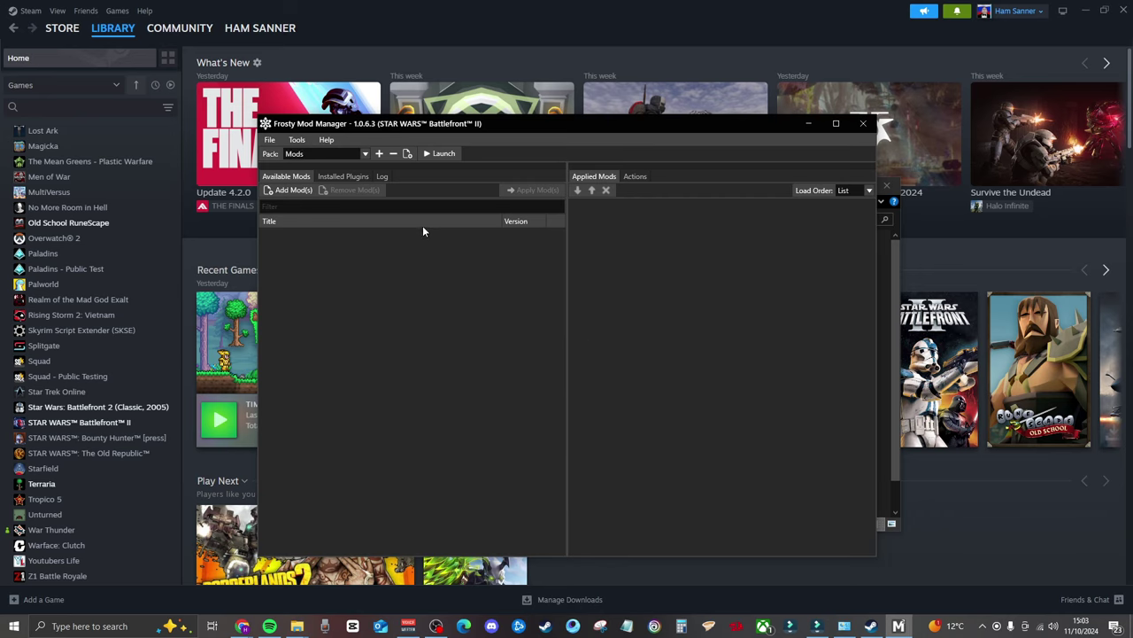
{"action": "left_click", "coordinate": [352, 152]}
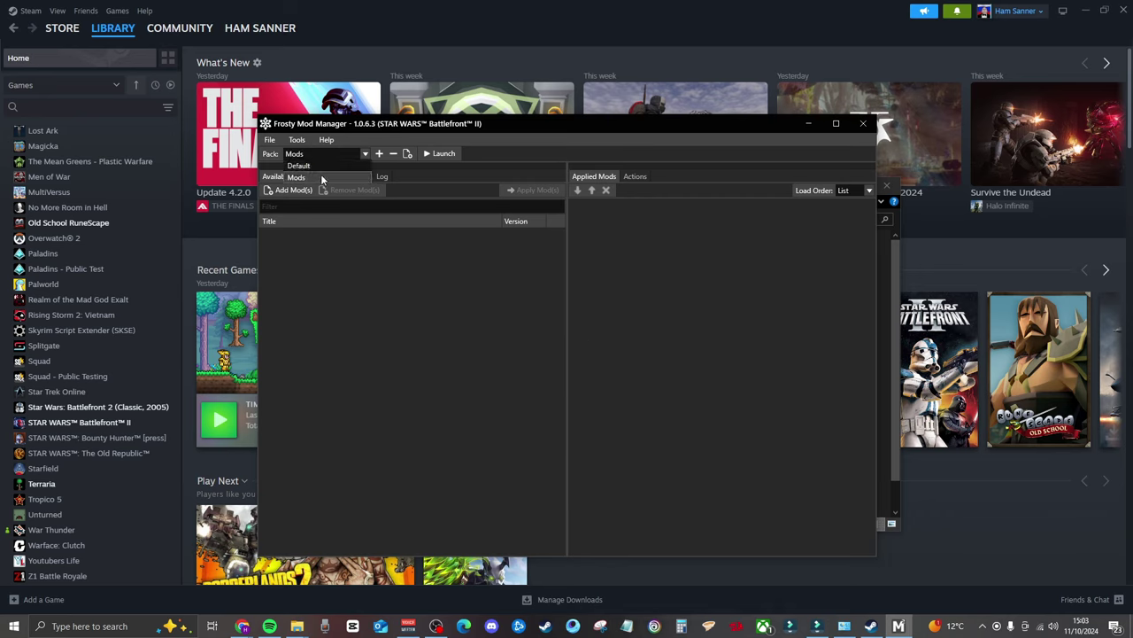
Add another pack profile named "Lego" and switch the active pack back to Mods.
{"action": "left_click", "coordinate": [380, 154]}
{"action": "left_click", "coordinate": [380, 154]}
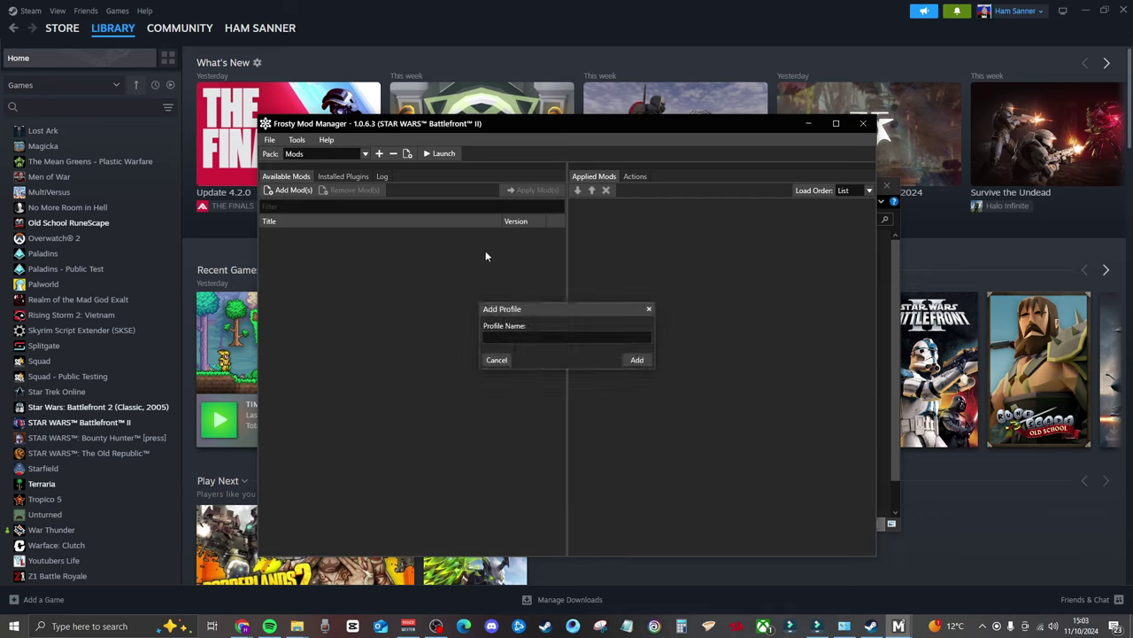
{"action": "type", "text": "Lego"}
{"action": "left_click", "coordinate": [635, 359]}
{"action": "left_click", "coordinate": [354, 156]}
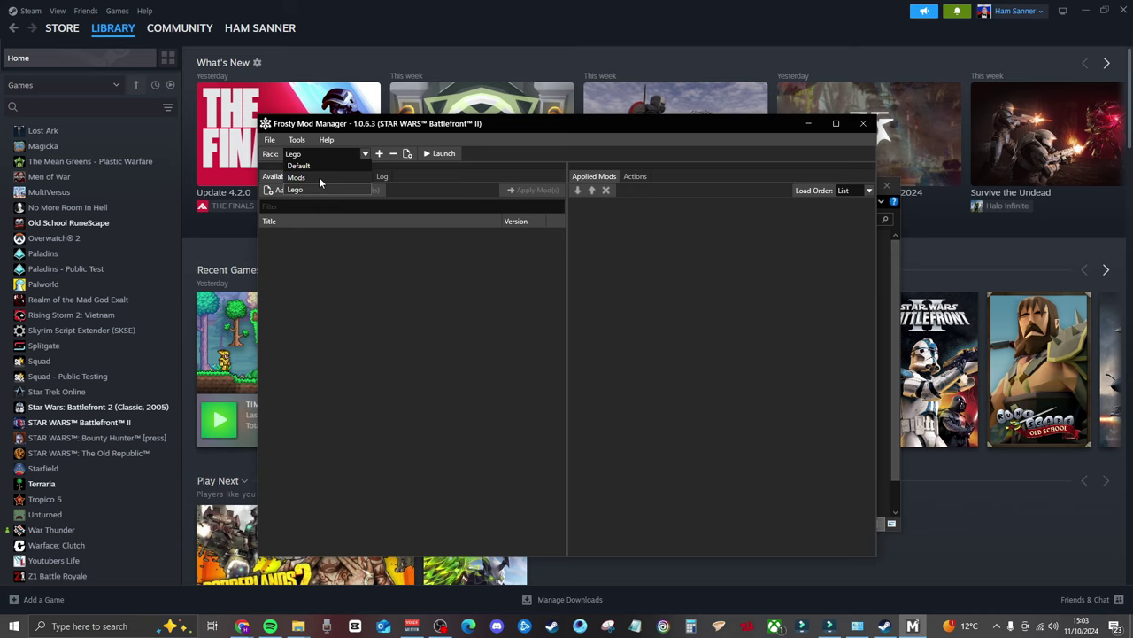
{"action": "left_click", "coordinate": [319, 178]}
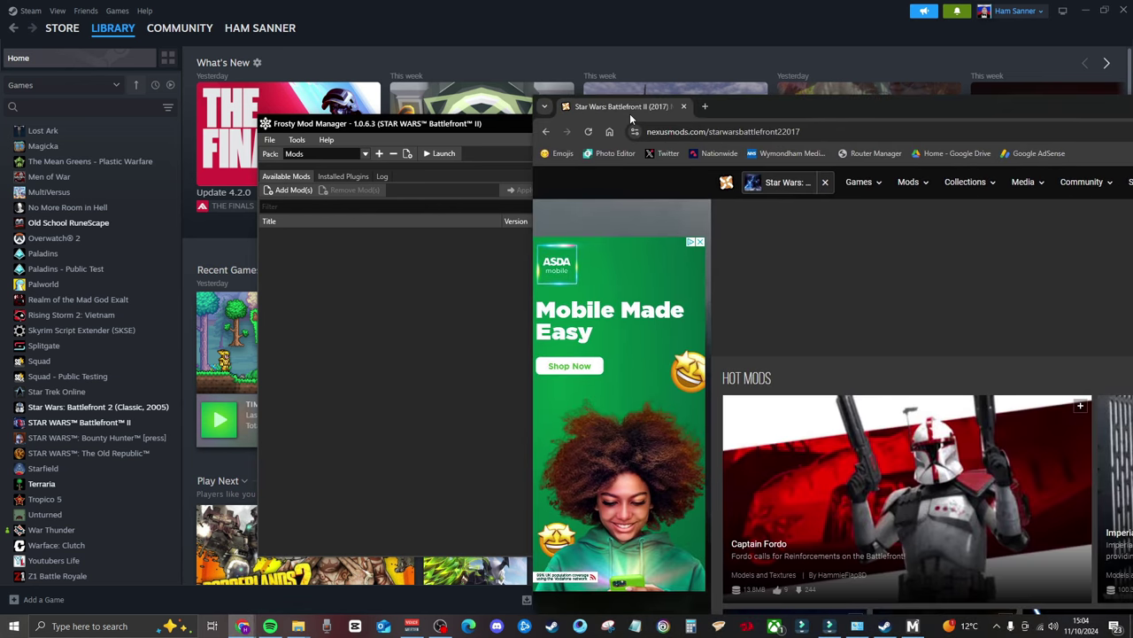
Maximize the browser on the Nexus Mods Star Wars: Battlefront II (2017) page and look through its hot mods and new releases.
{"action": "left_click_drag", "start_coordinate": [629, 114], "coordinate": [345, 2]}
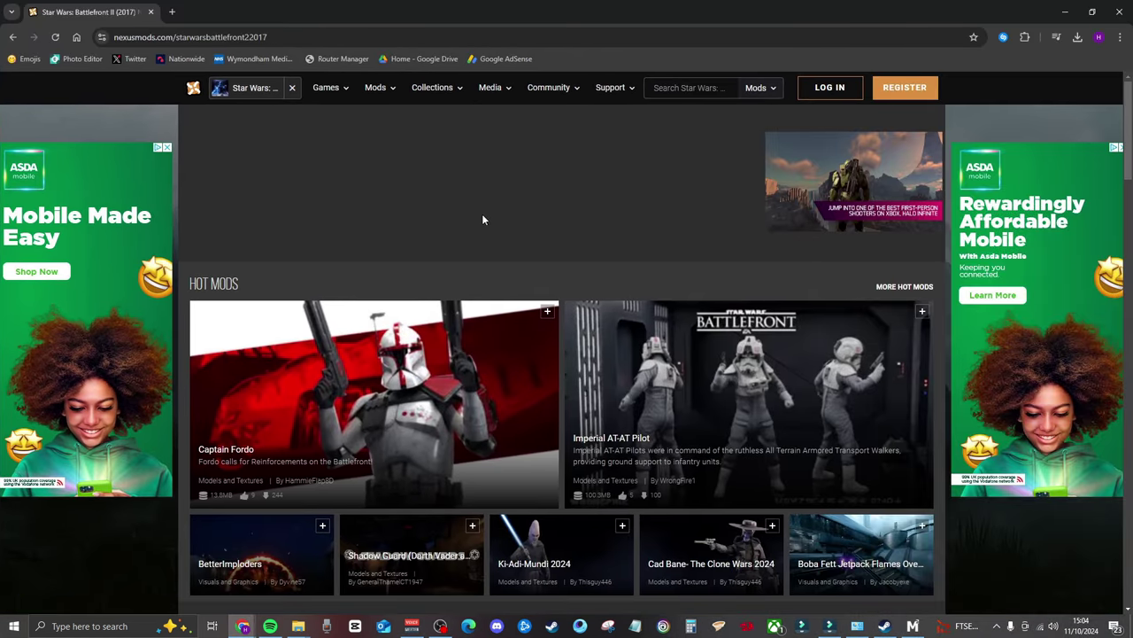
{"action": "scroll", "coordinate": [482, 219], "scroll_direction": "down", "scroll_amount": 3}
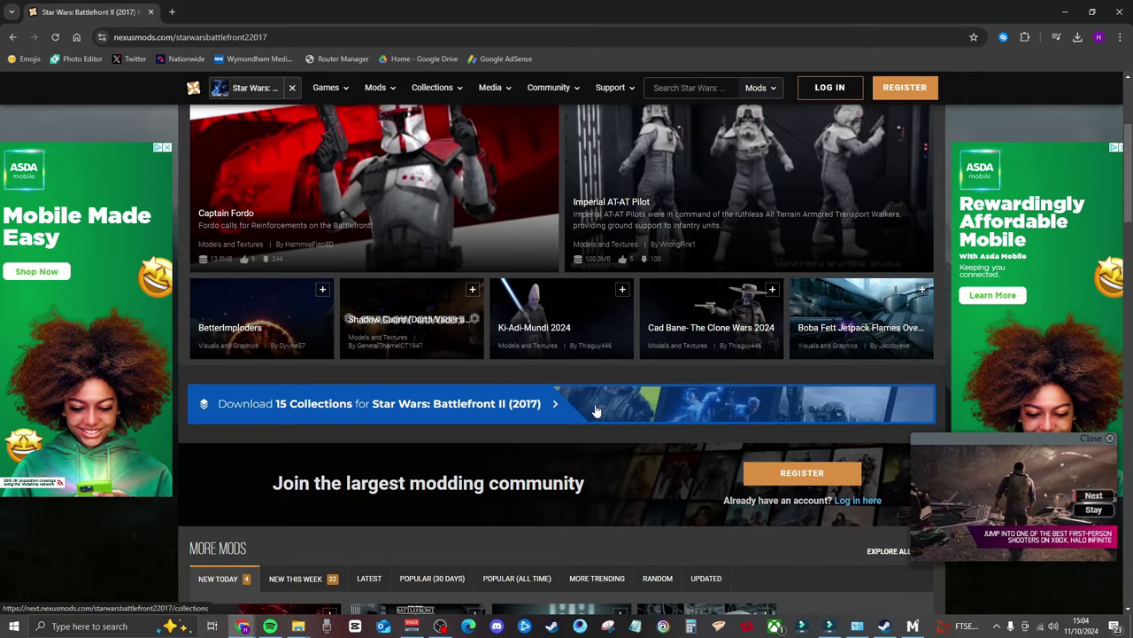
{"action": "scroll", "coordinate": [584, 354], "scroll_direction": "up", "scroll_amount": 3}
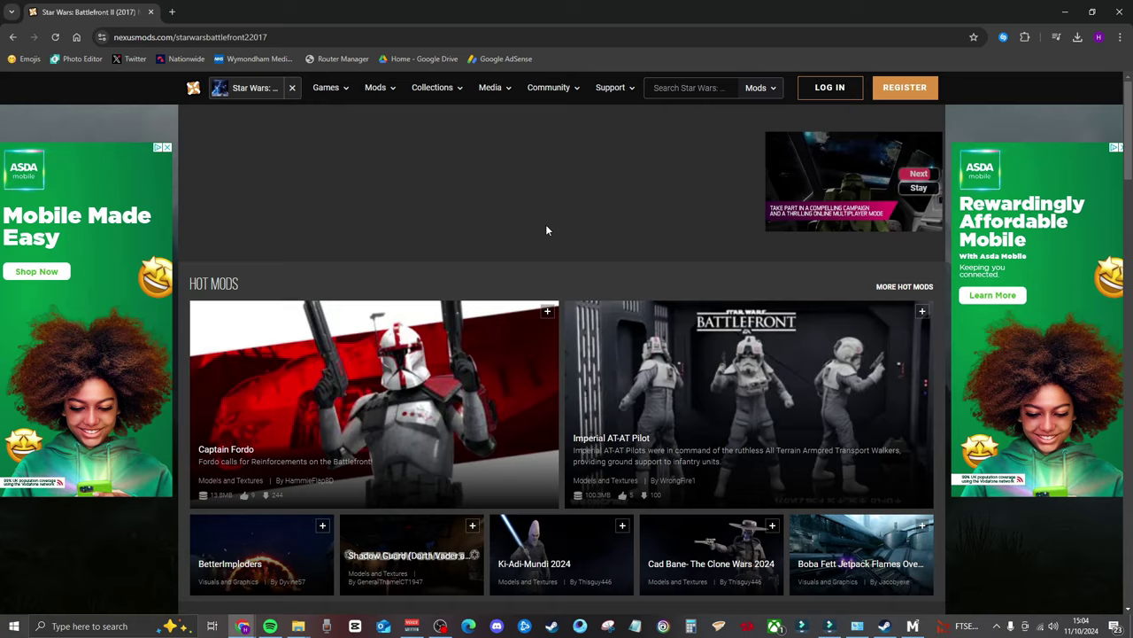
{"action": "scroll", "coordinate": [546, 224], "scroll_direction": "down", "scroll_amount": 7}
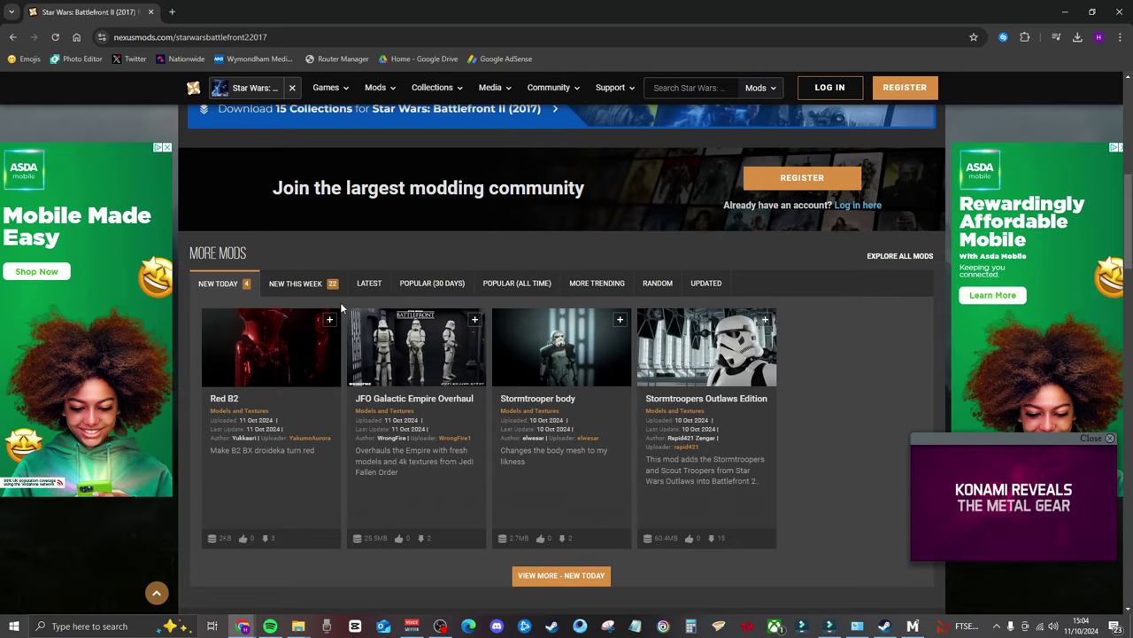
{"action": "left_click", "coordinate": [319, 283]}
{"action": "scroll", "coordinate": [591, 363], "scroll_direction": "down", "scroll_amount": 1}
{"action": "scroll", "coordinate": [591, 363], "scroll_direction": "down", "scroll_amount": 2}
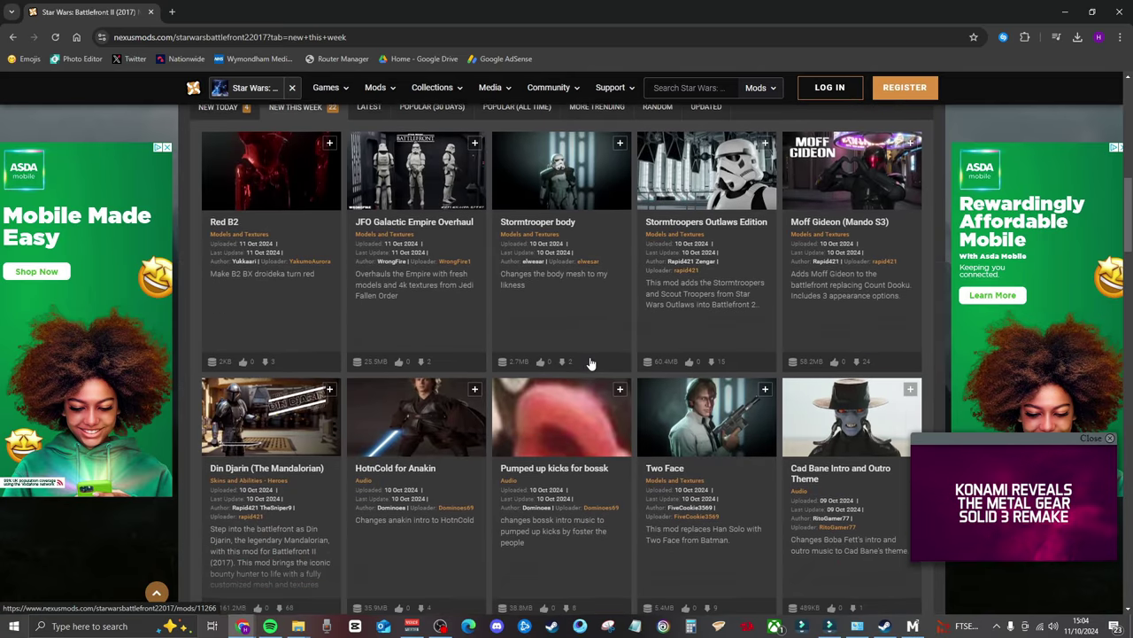
{"action": "scroll", "coordinate": [599, 361], "scroll_direction": "up", "scroll_amount": 3}
{"action": "scroll", "coordinate": [617, 351], "scroll_direction": "up", "scroll_amount": 5}
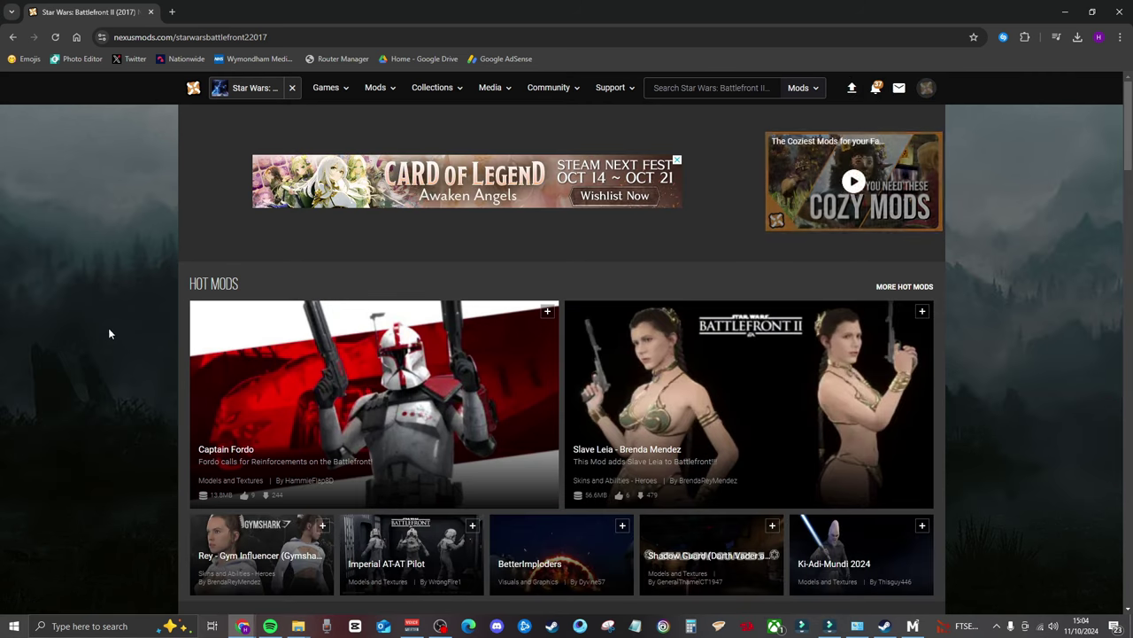
{"action": "scroll", "coordinate": [101, 332], "scroll_direction": "down", "scroll_amount": 1}
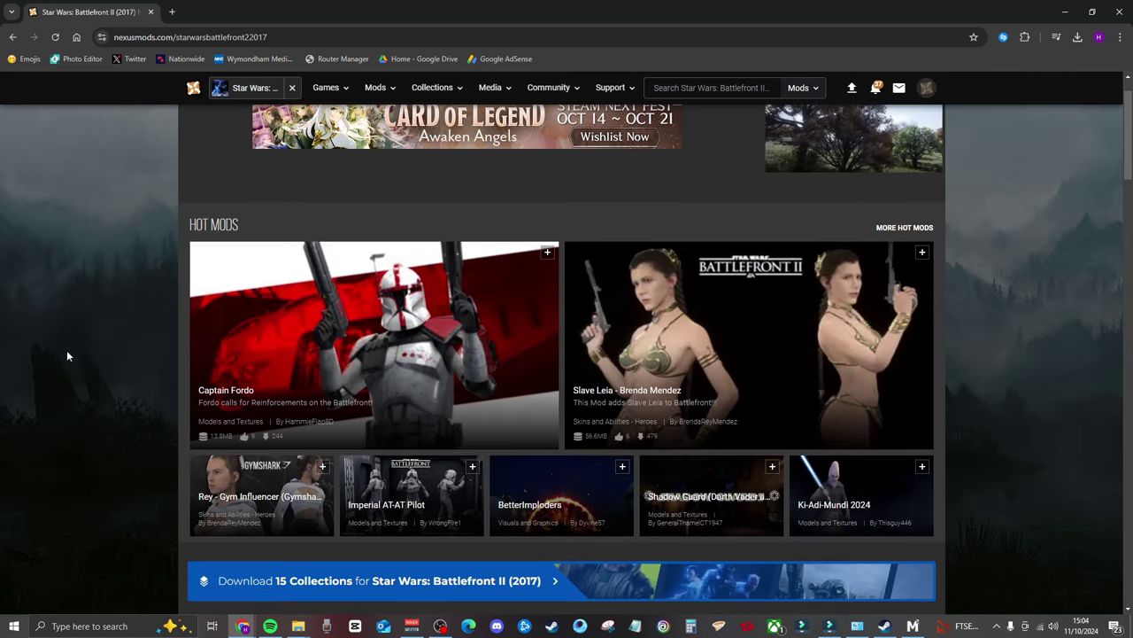
{"action": "scroll", "coordinate": [68, 352], "scroll_direction": "down", "scroll_amount": 4}
{"action": "scroll", "coordinate": [68, 355], "scroll_direction": "down", "scroll_amount": 3}
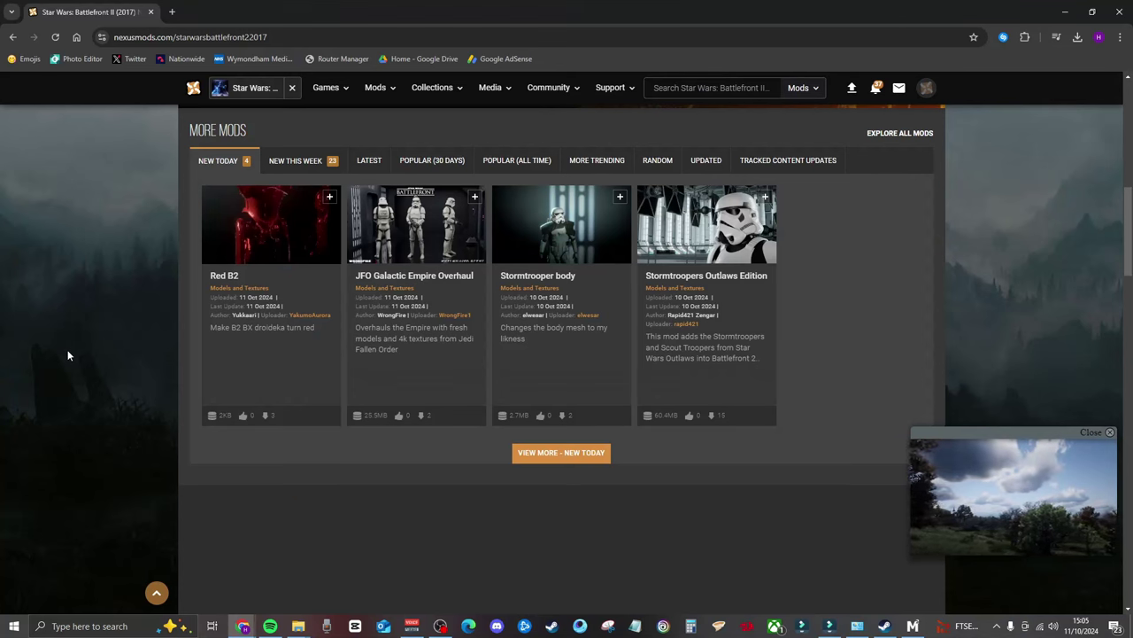
Search the Nexus mods for "plag", open Hugin-Munin's Darth Plagueis and read through its description and compatibility notes.
{"action": "left_click", "coordinate": [688, 92]}
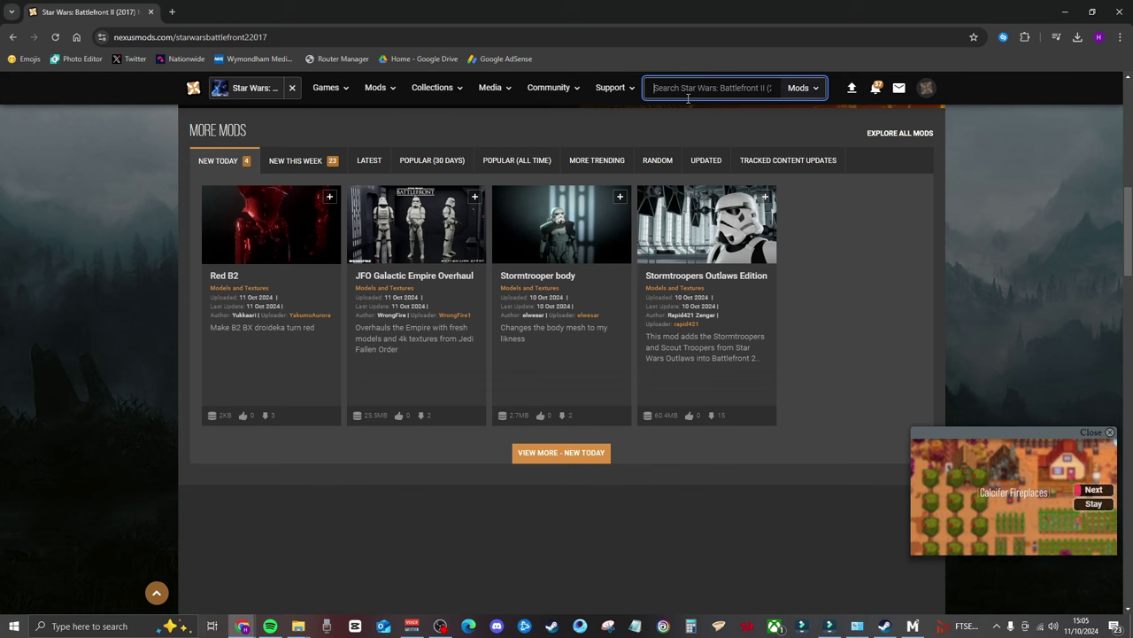
{"action": "type", "text": "plag"}
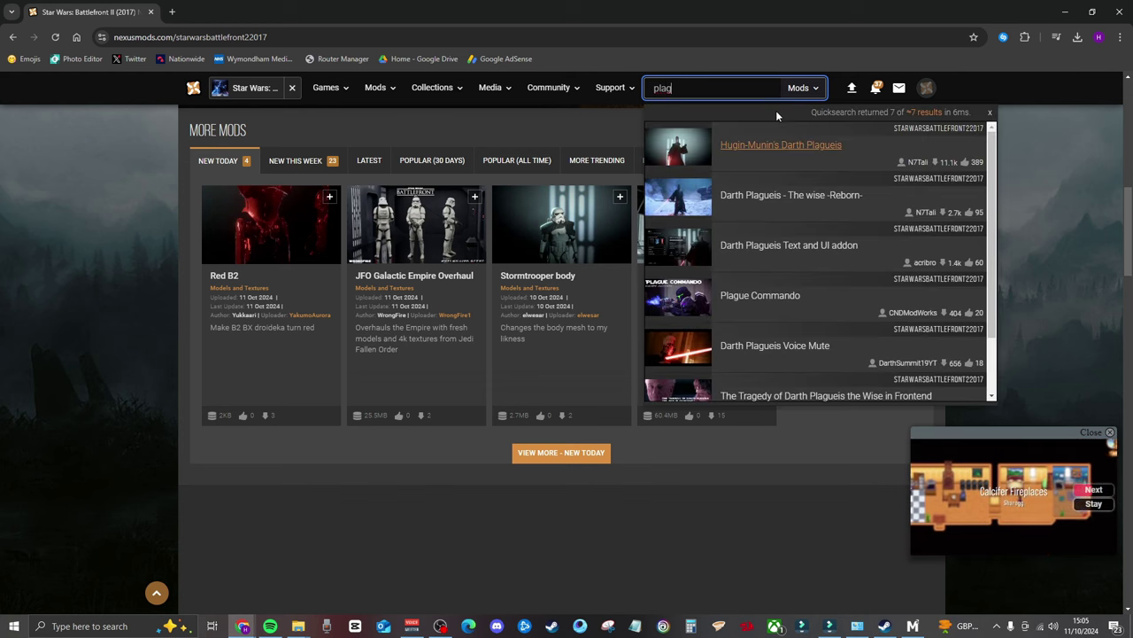
{"action": "key", "text": "Return"}
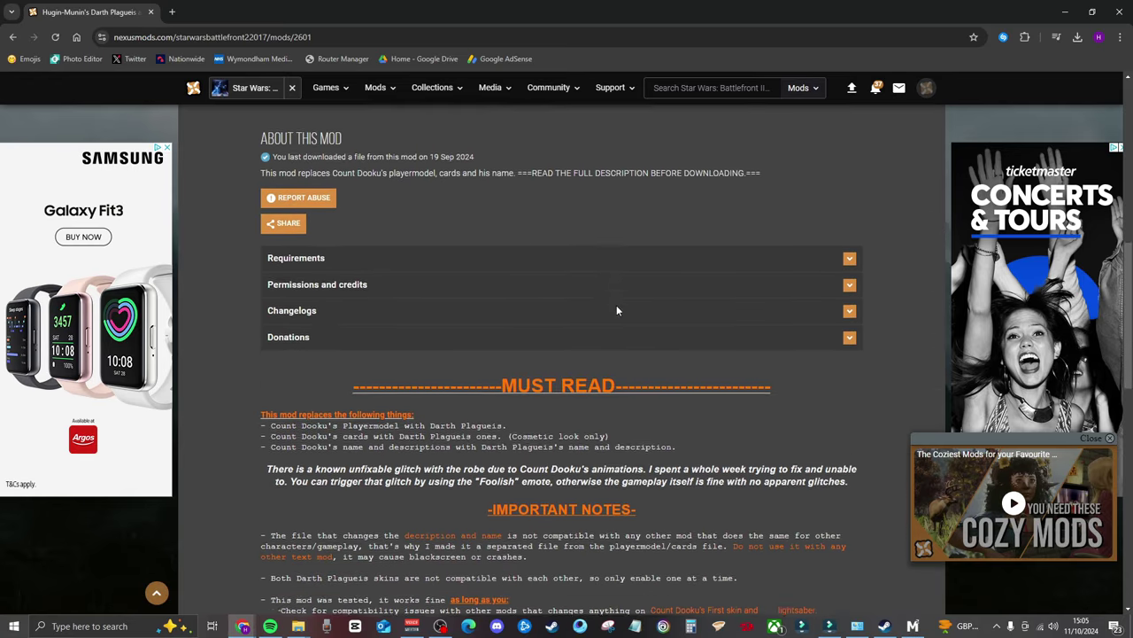
{"action": "scroll", "coordinate": [611, 304], "scroll_direction": "down", "scroll_amount": 2}
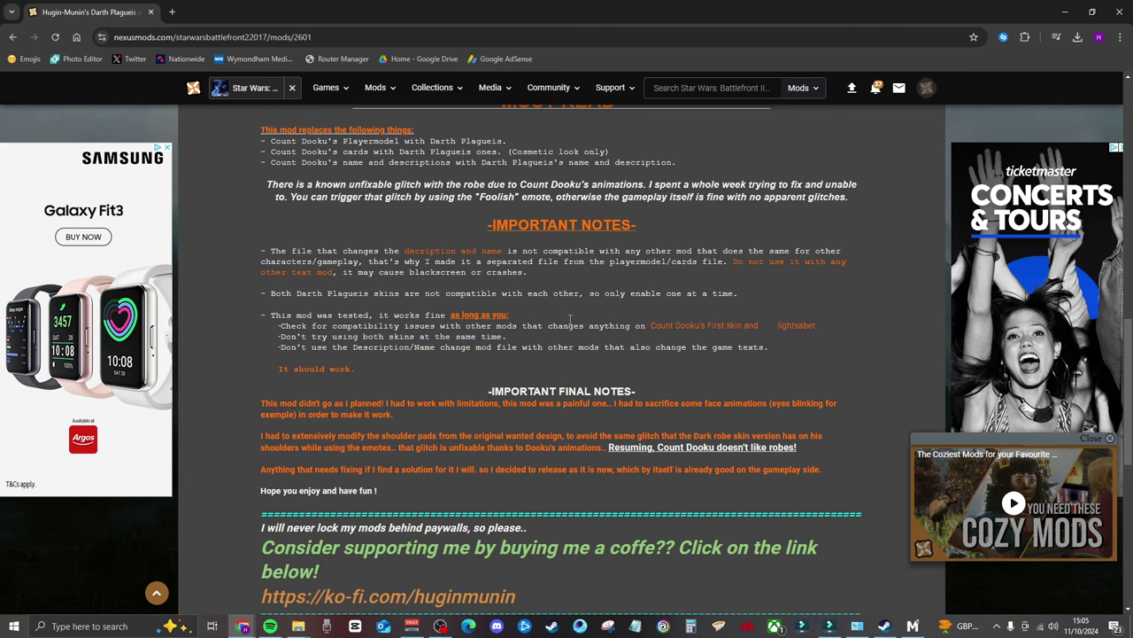
{"action": "scroll", "coordinate": [495, 337], "scroll_direction": "up", "scroll_amount": 1}
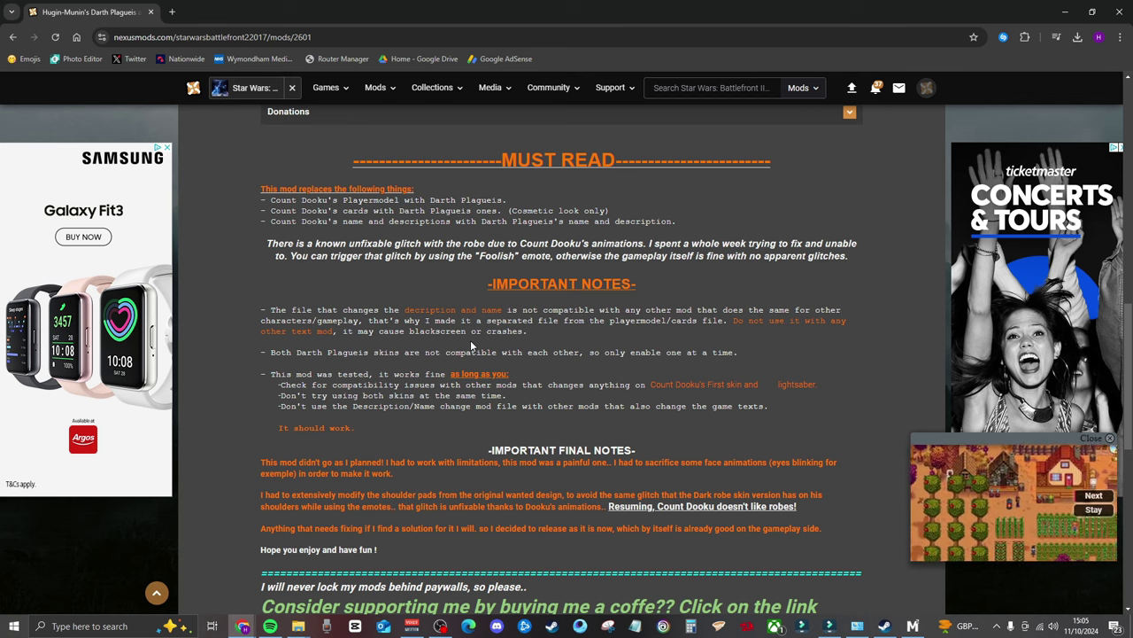
{"action": "scroll", "coordinate": [471, 340], "scroll_direction": "up", "scroll_amount": 5}
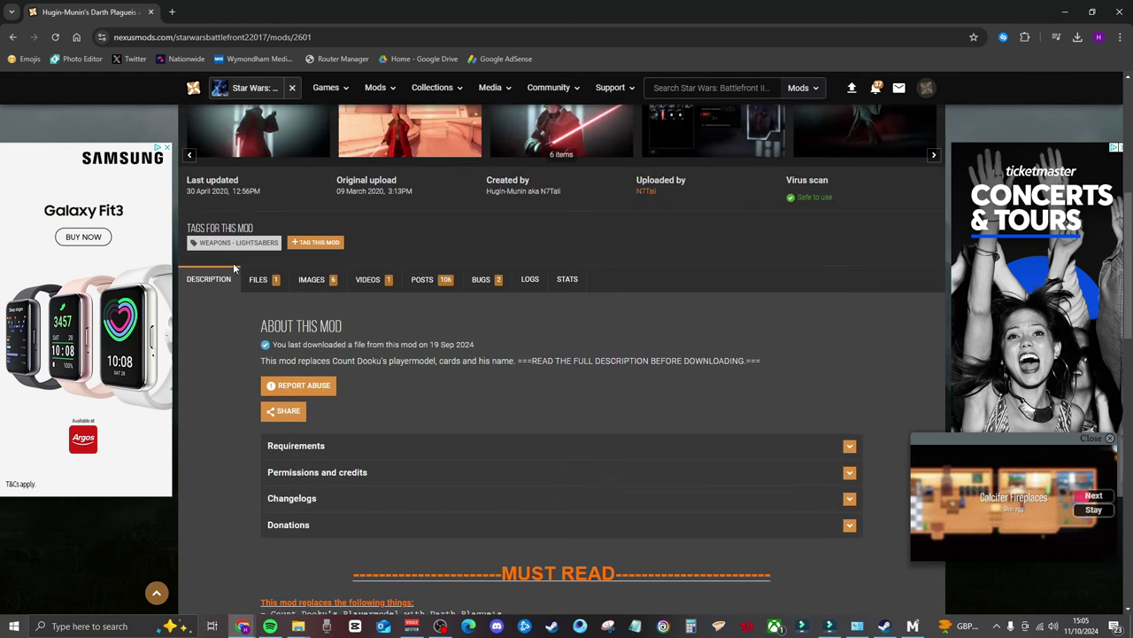
Download the mod's main file, Hugin-Munin's Darth Plagueis (Scarif Update), manually with the free slow download.
{"action": "left_click", "coordinate": [257, 282]}
{"action": "scroll", "coordinate": [556, 306], "scroll_direction": "down", "scroll_amount": 3}
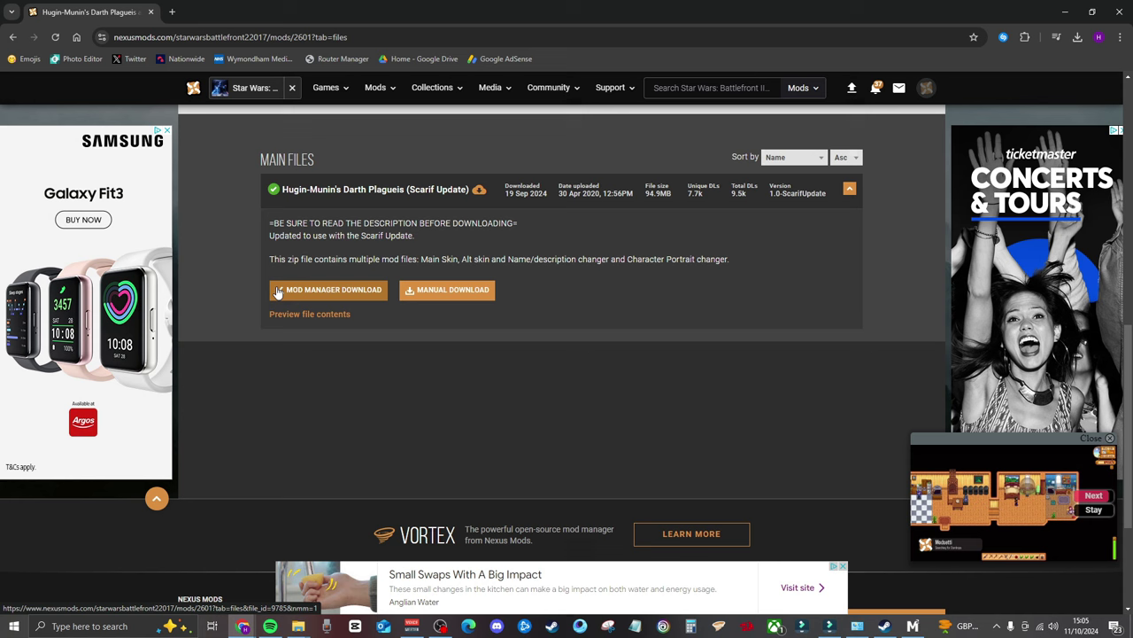
{"action": "left_click", "coordinate": [439, 291]}
{"action": "scroll", "coordinate": [577, 322], "scroll_direction": "down", "scroll_amount": 3}
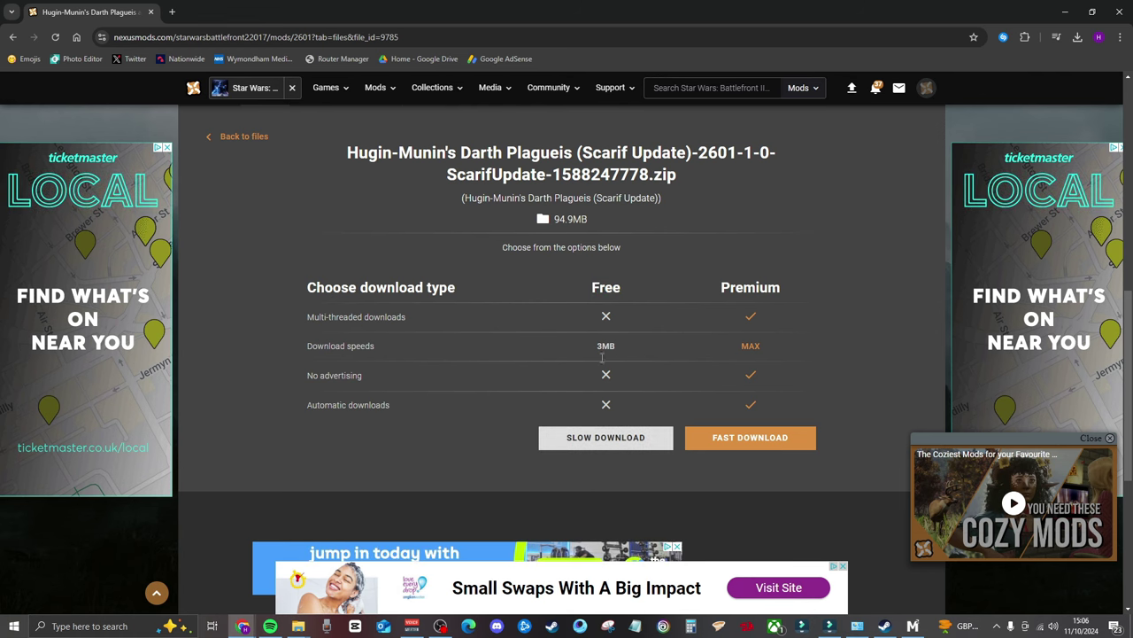
{"action": "left_click", "coordinate": [614, 440]}
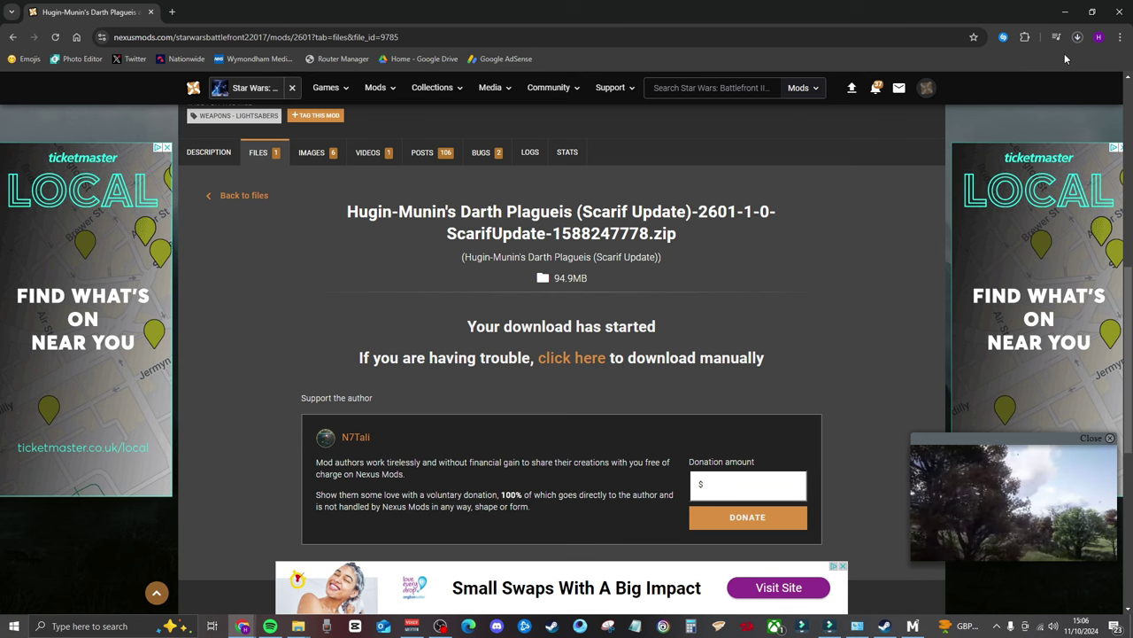
Show the finished Darth Plagueis download in the Downloads folder and close the folder window.
{"action": "left_click", "coordinate": [1077, 38]}
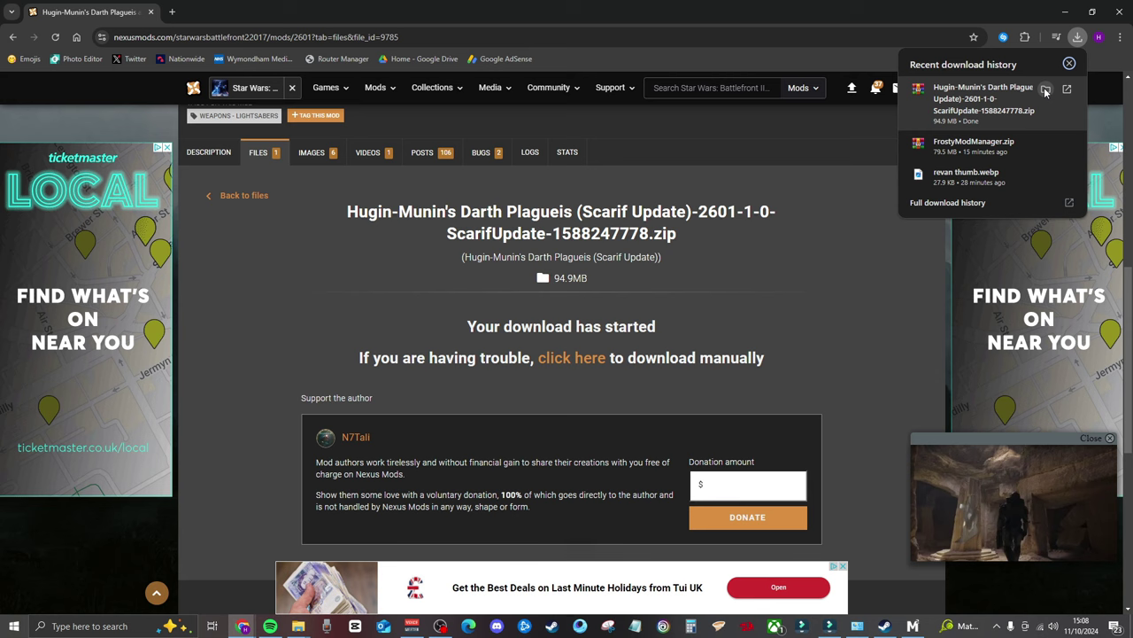
{"action": "left_click", "coordinate": [1046, 89]}
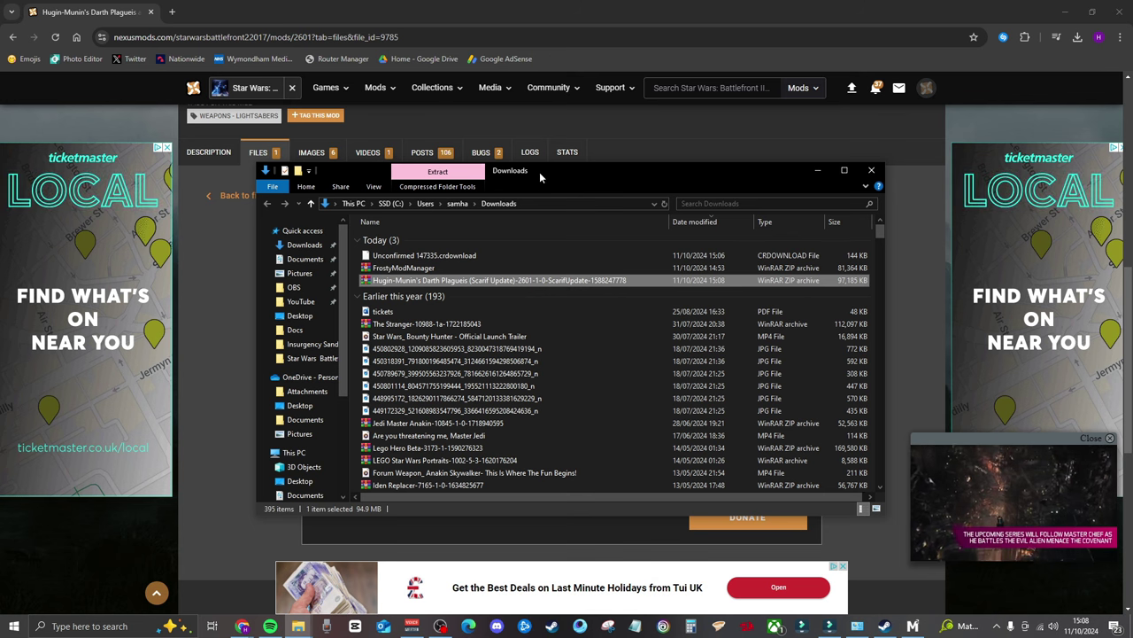
{"action": "left_click_drag", "start_coordinate": [540, 172], "coordinate": [680, 168]}
{"action": "left_click", "coordinate": [959, 162]}
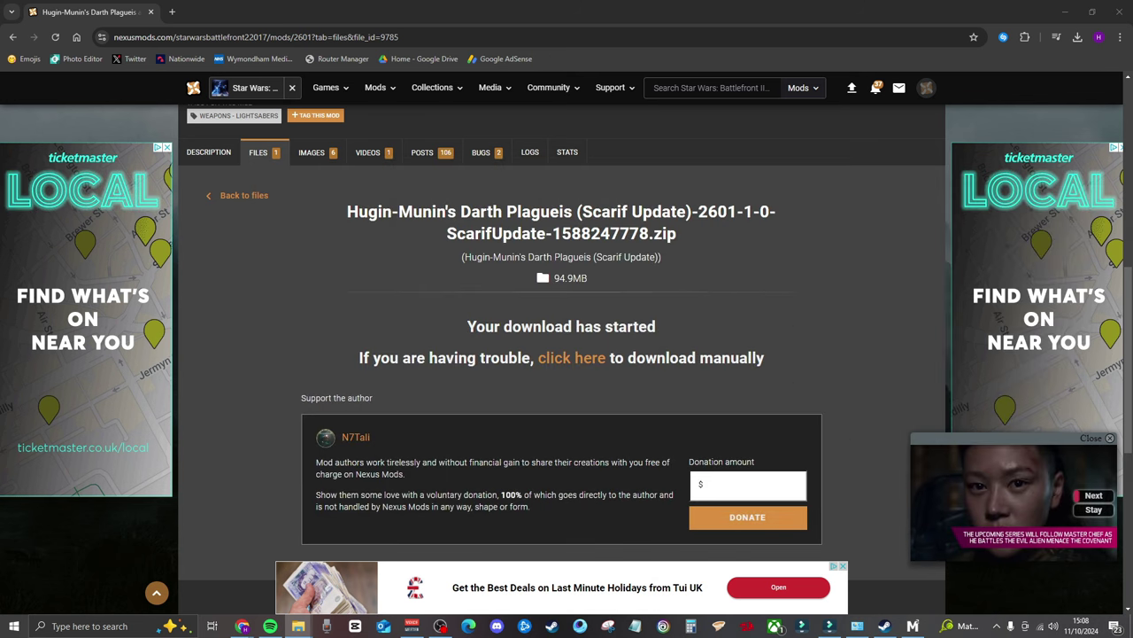
Minimize the browser to return to Frosty Mod Manager and install the downloaded Hugin-Munin's Darth Plagueis archive, acknowledging the installation report.
{"action": "left_click", "coordinate": [1064, 13]}
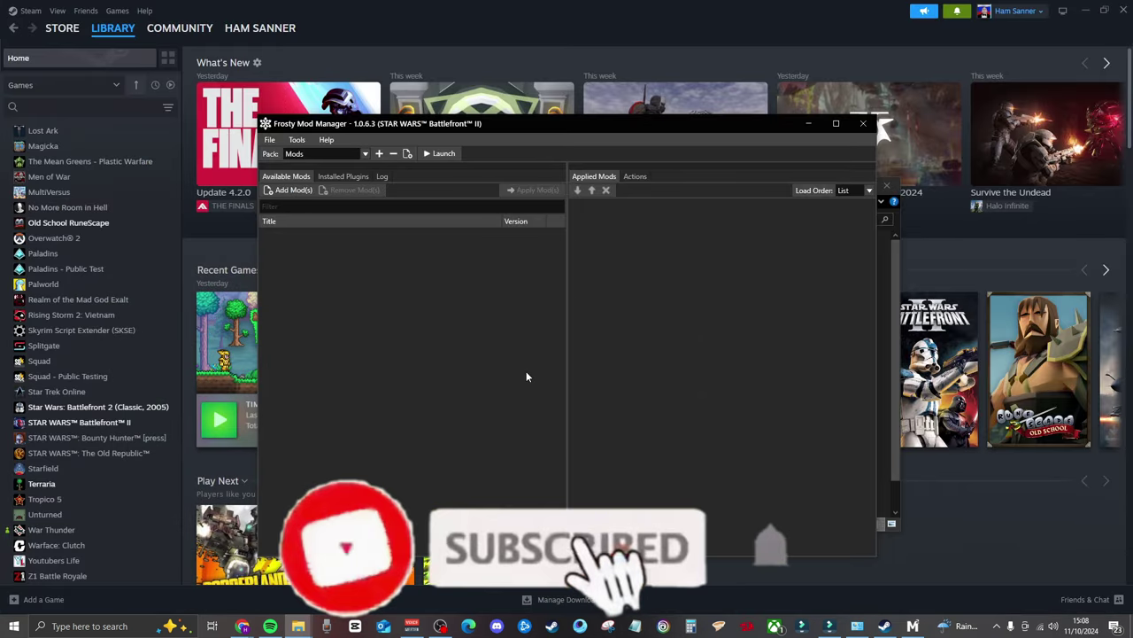
{"action": "left_click", "coordinate": [292, 192]}
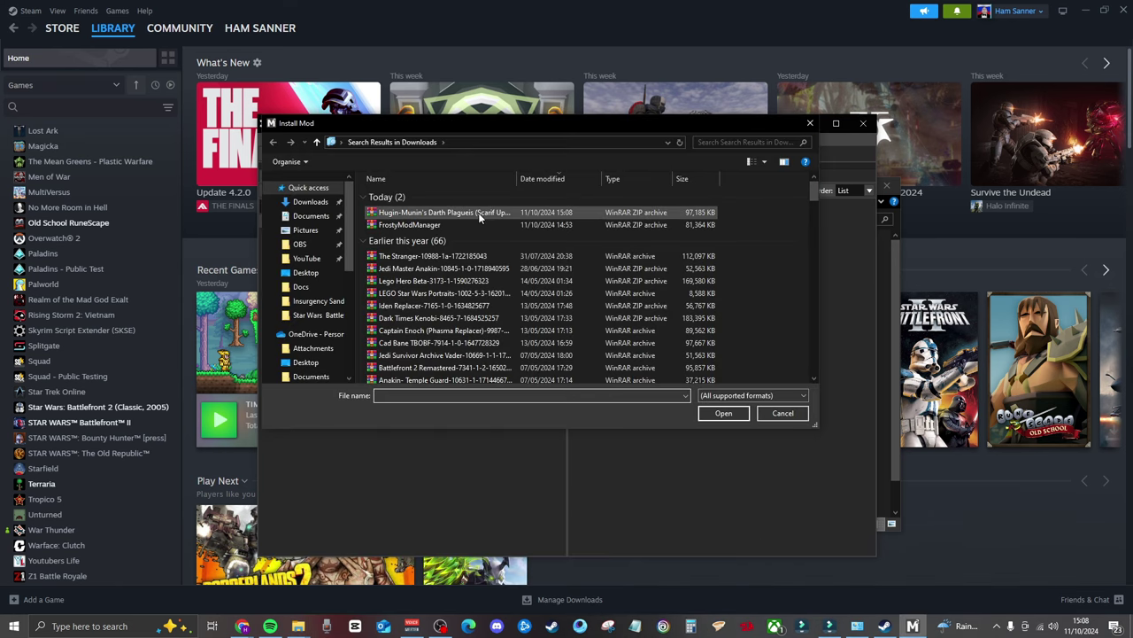
{"action": "left_click", "coordinate": [437, 214]}
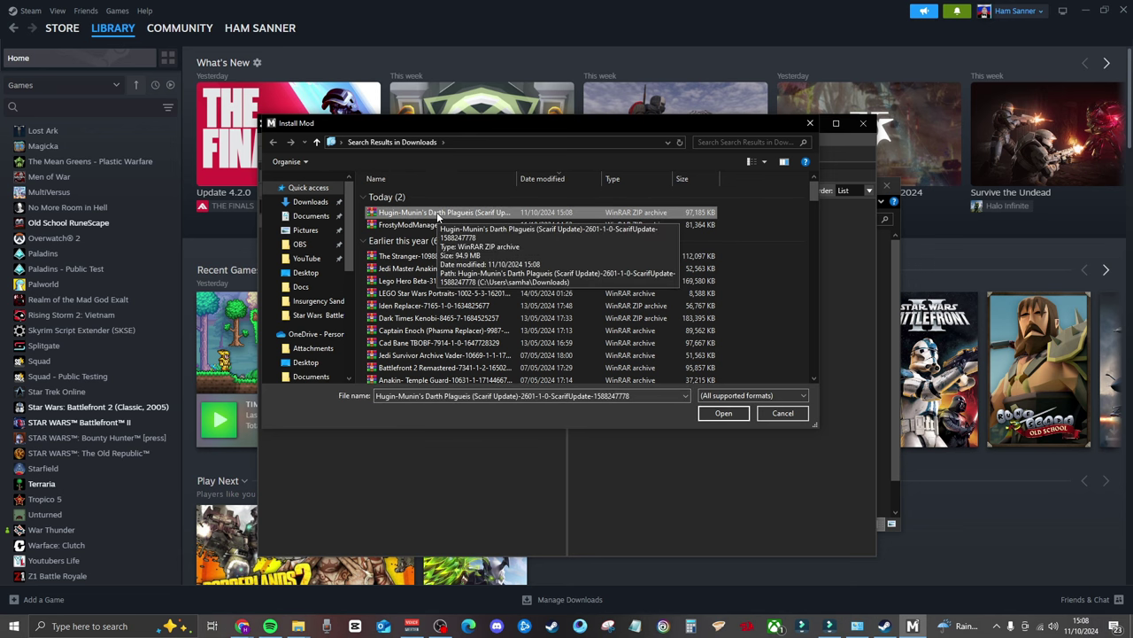
{"action": "double_click", "coordinate": [438, 214]}
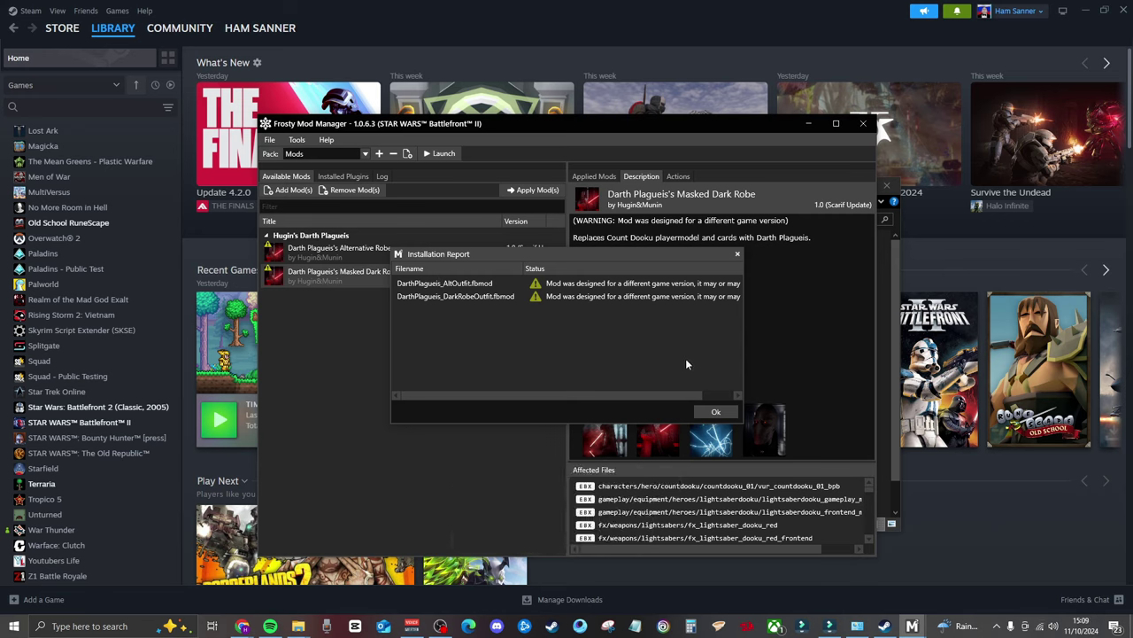
{"action": "left_click", "coordinate": [713, 413]}
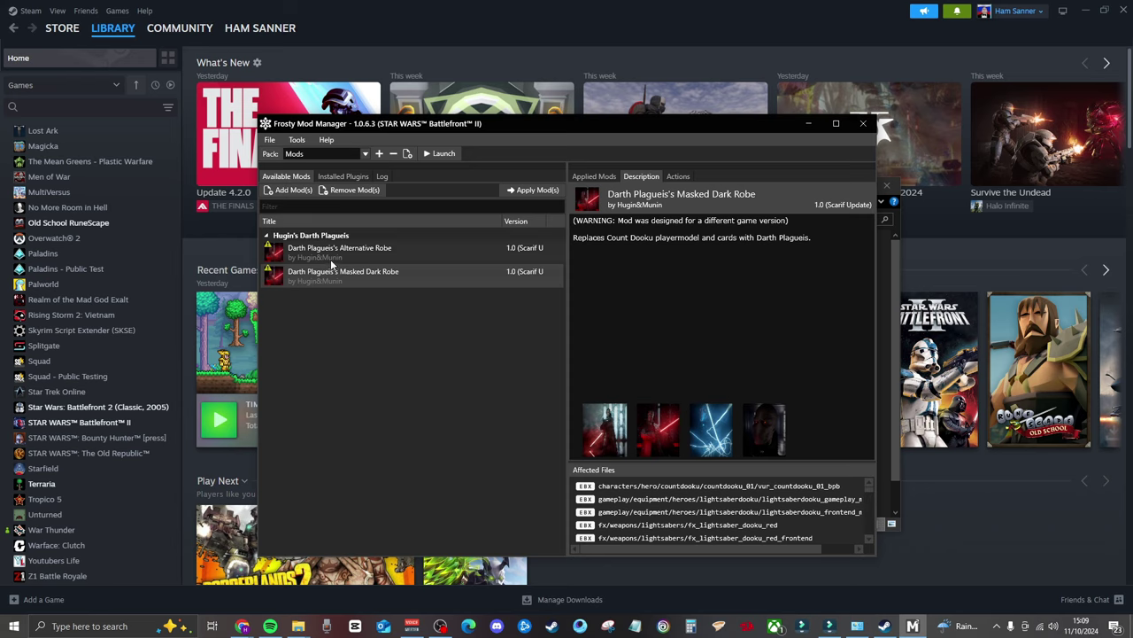
Show the applied mods list and apply both Darth Plagueis's Alternative Robe and Masked Dark Robe to the Mods pack.
{"action": "left_click", "coordinate": [590, 176]}
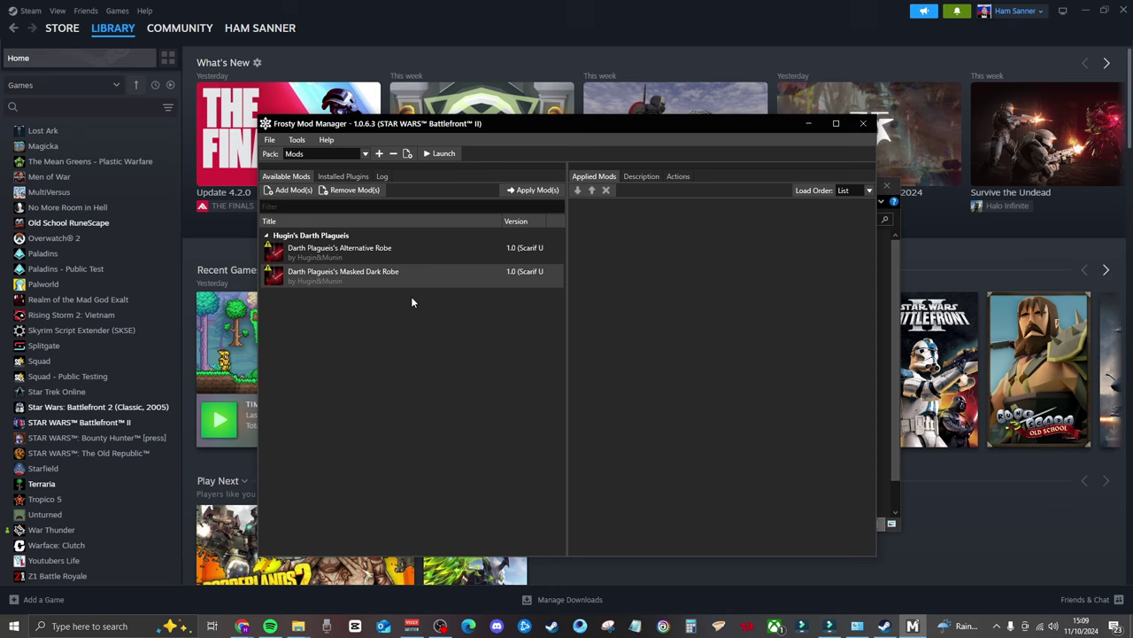
{"action": "left_click", "coordinate": [378, 249], "text": "ctrl"}
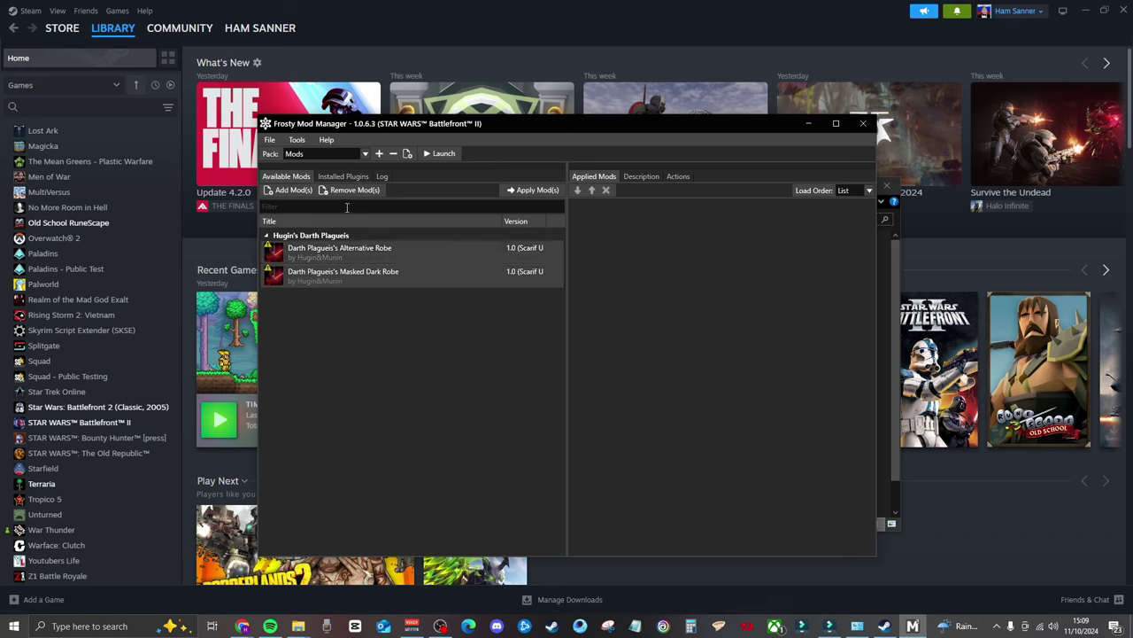
{"action": "left_click", "coordinate": [534, 189]}
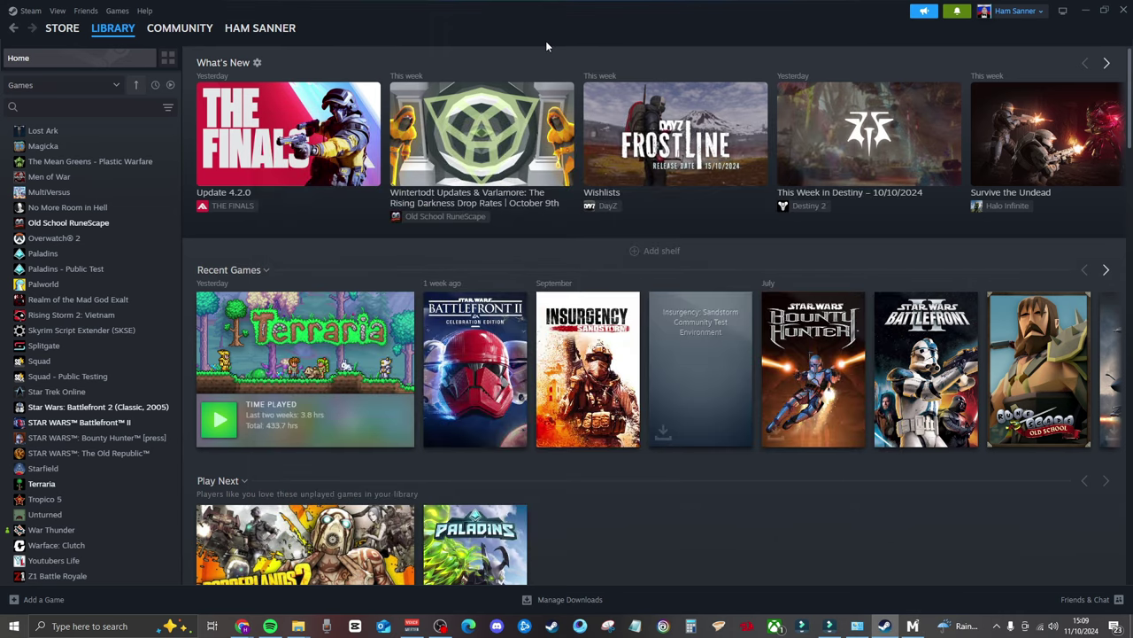
Open the STAR WARS Battlefront II page in Steam, launch the modded game from Frosty Mod Manager and accept the custom launch arguments.
{"action": "left_click", "coordinate": [483, 364]}
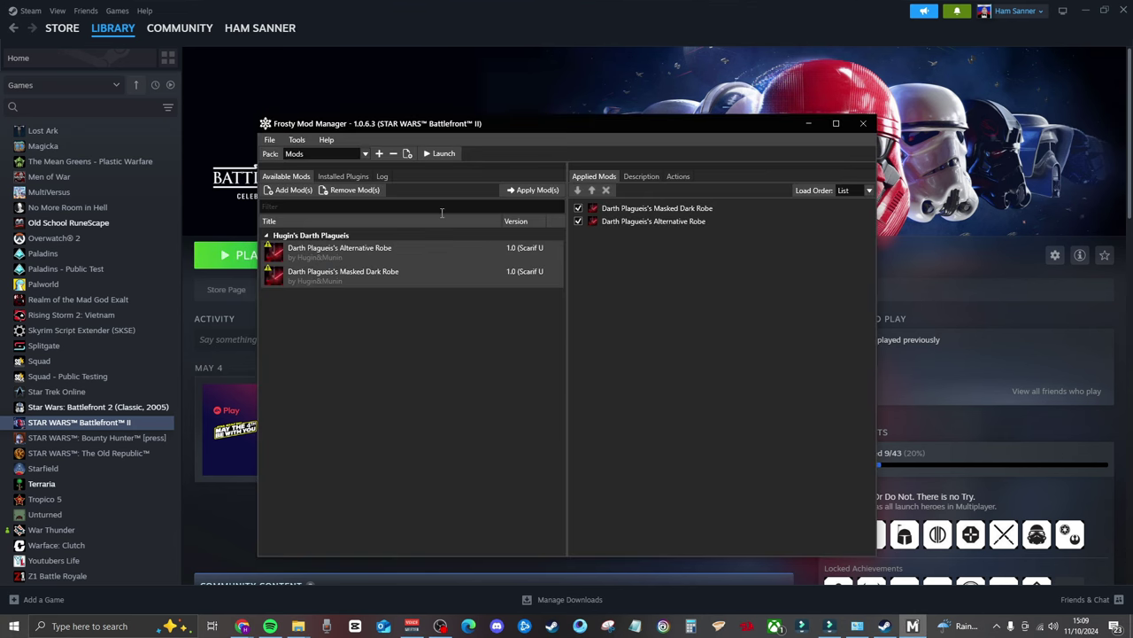
{"action": "left_click", "coordinate": [442, 154]}
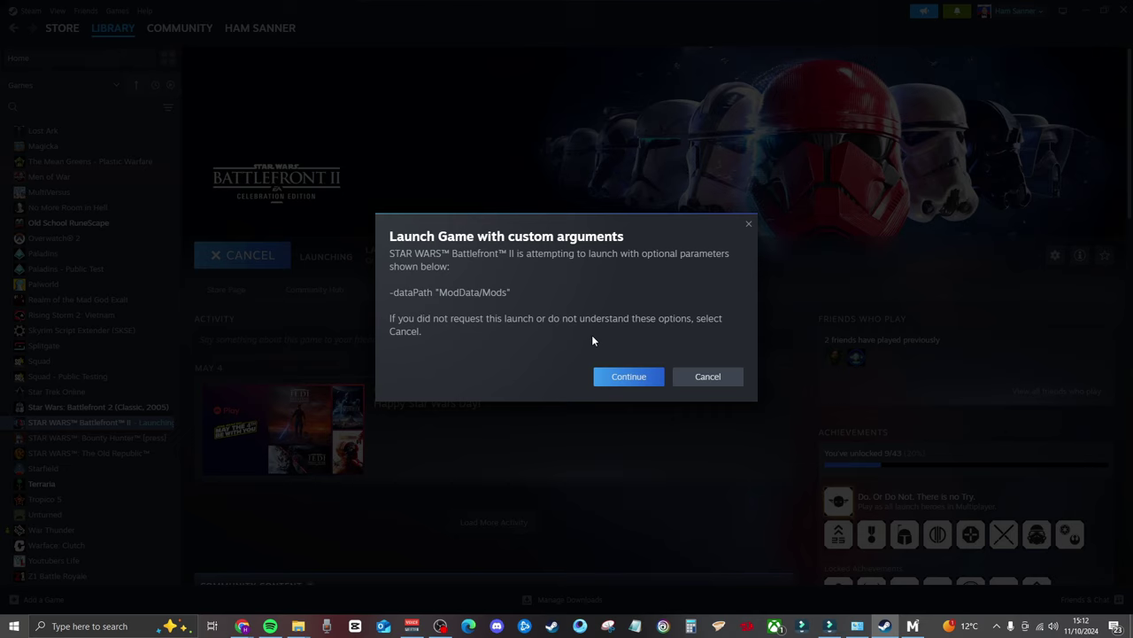
{"action": "left_click", "coordinate": [620, 377]}
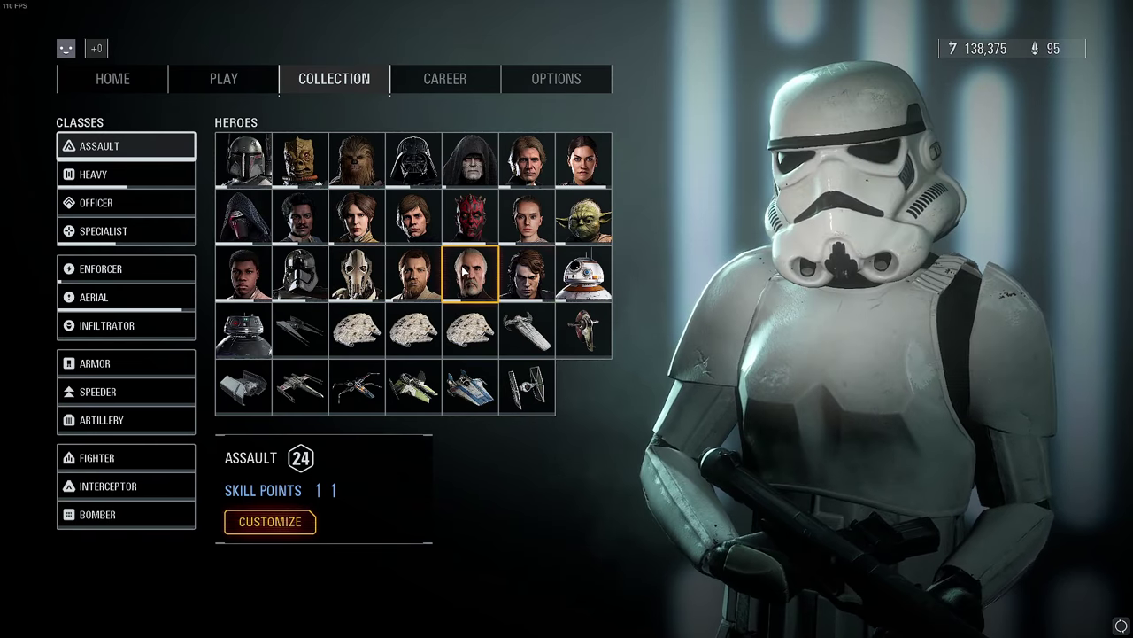
Select Count Dooku in the hero collection, and in the Kashyyyk co-op mission respawn as Count Dooku.
{"action": "left_click", "coordinate": [471, 280]}
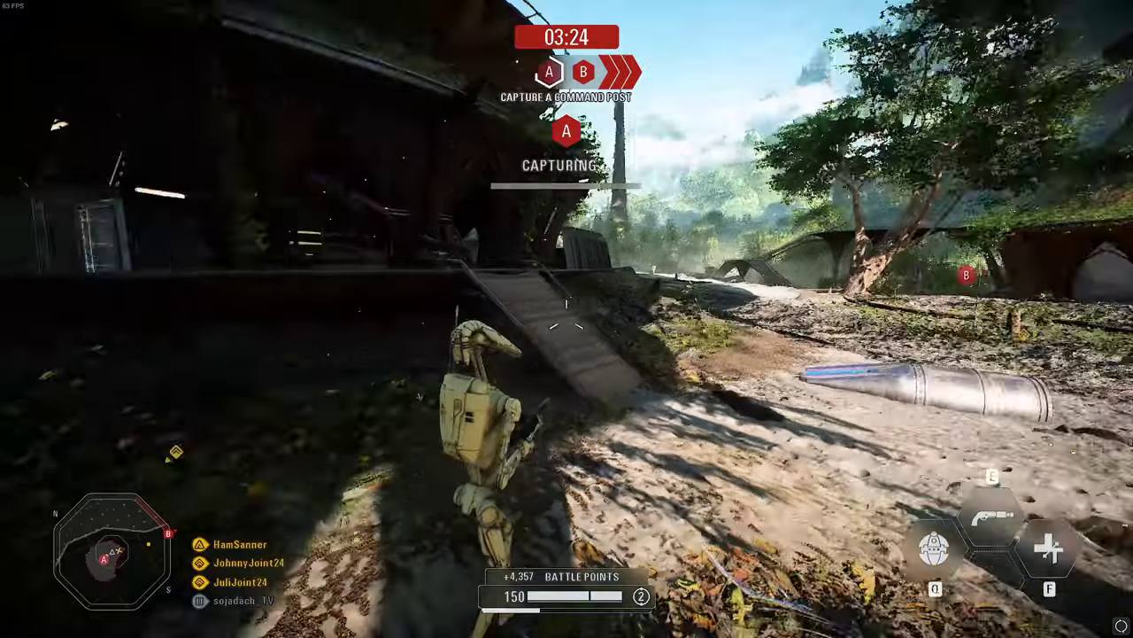
{"action": "key", "text": "Escape"}
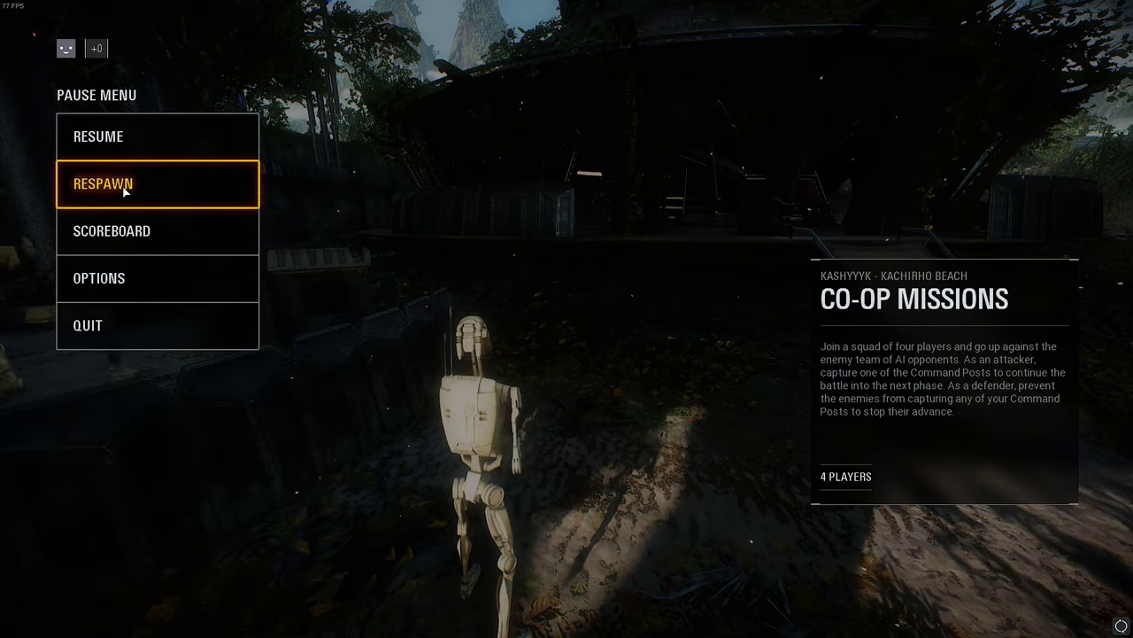
{"action": "left_click", "coordinate": [127, 185]}
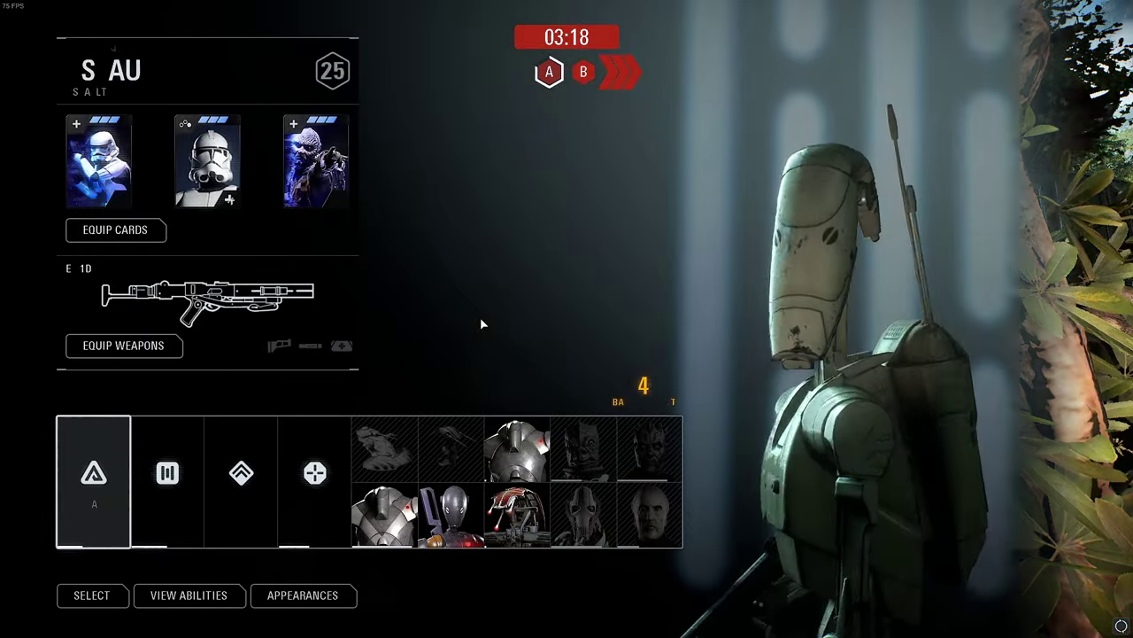
{"action": "left_click", "coordinate": [649, 511]}
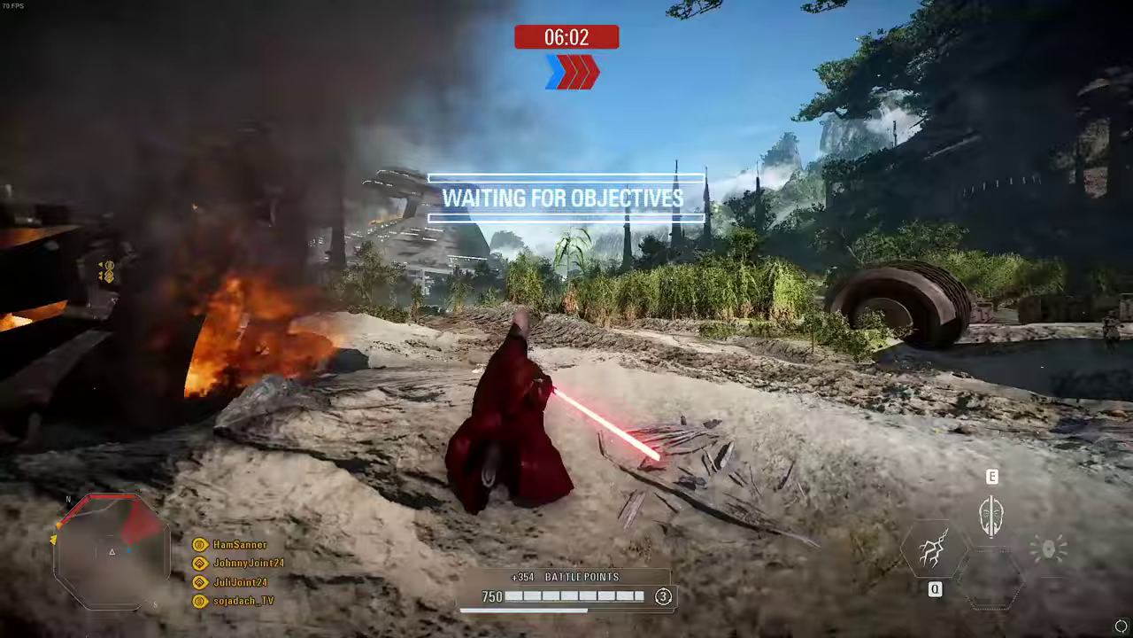
{"action": "key", "text": "w"}
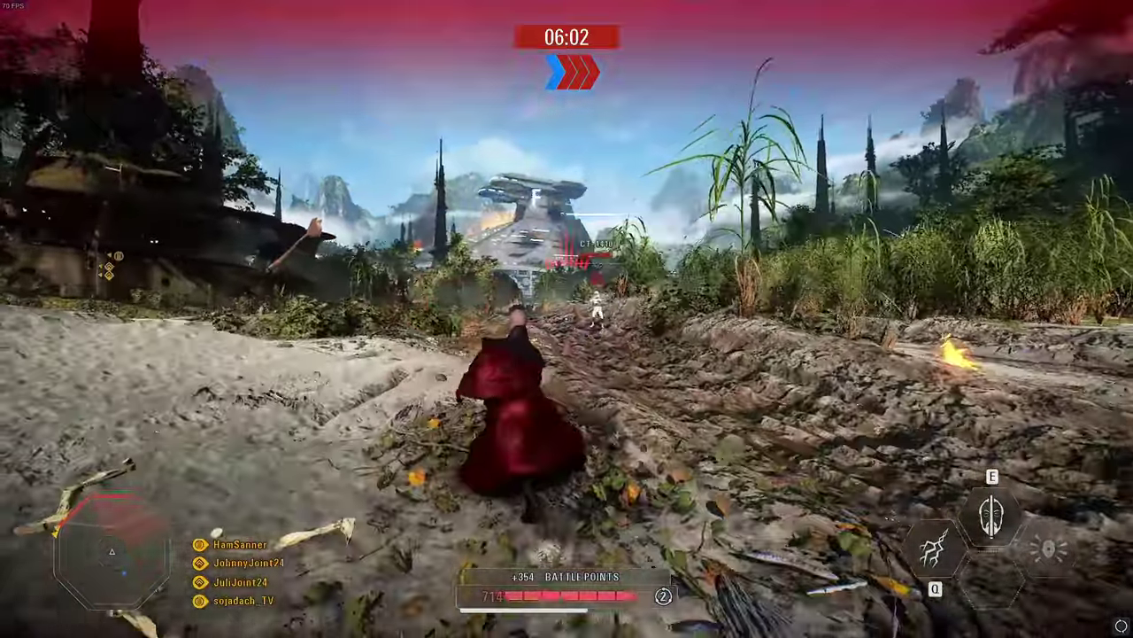
{"action": "key", "text": "q"}
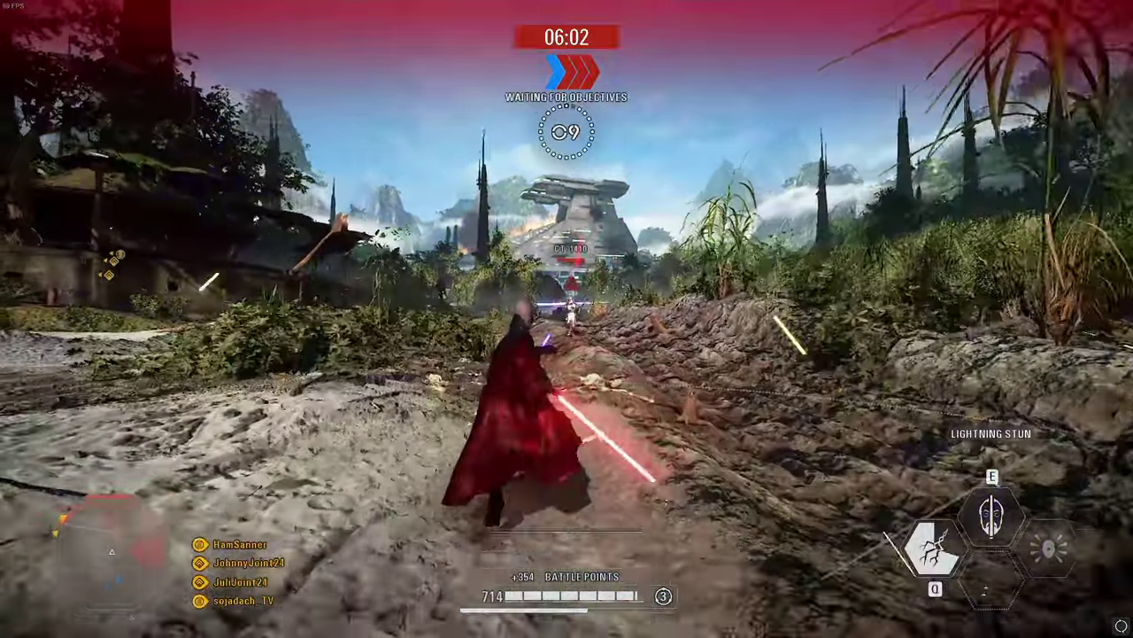
{"action": "key", "text": "w"}
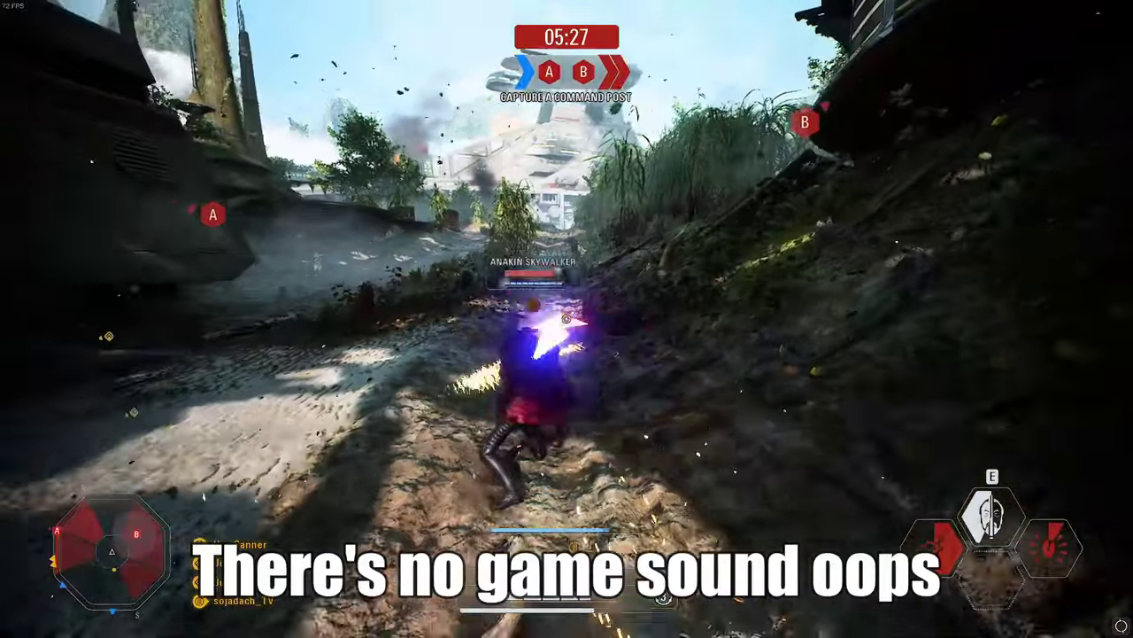
{"action": "key", "text": "w"}
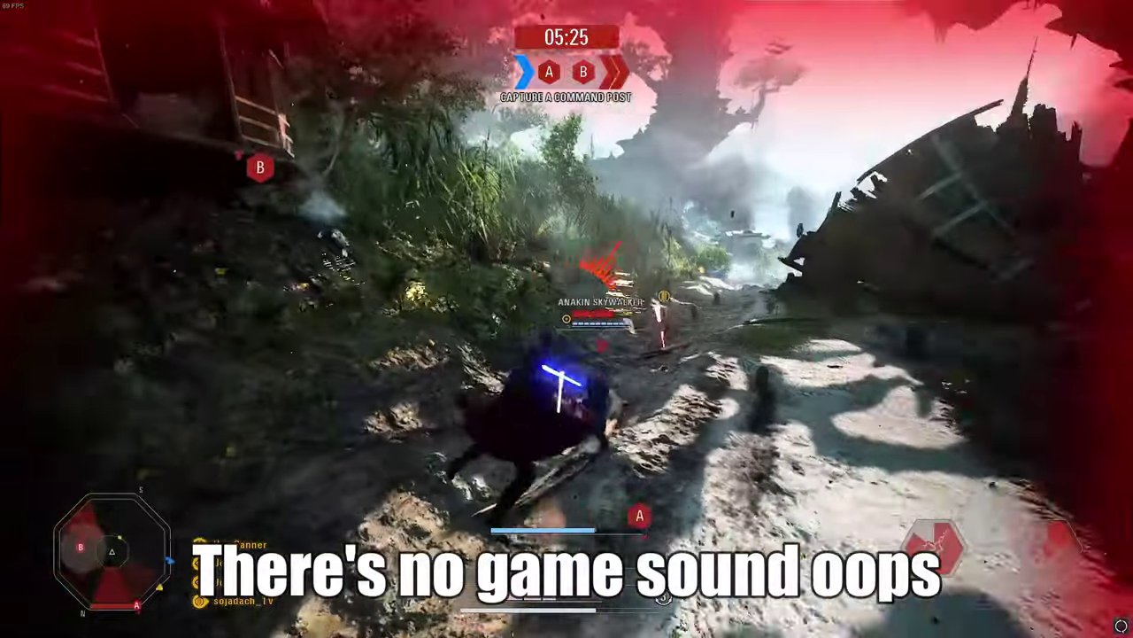
{"action": "key", "text": "w"}
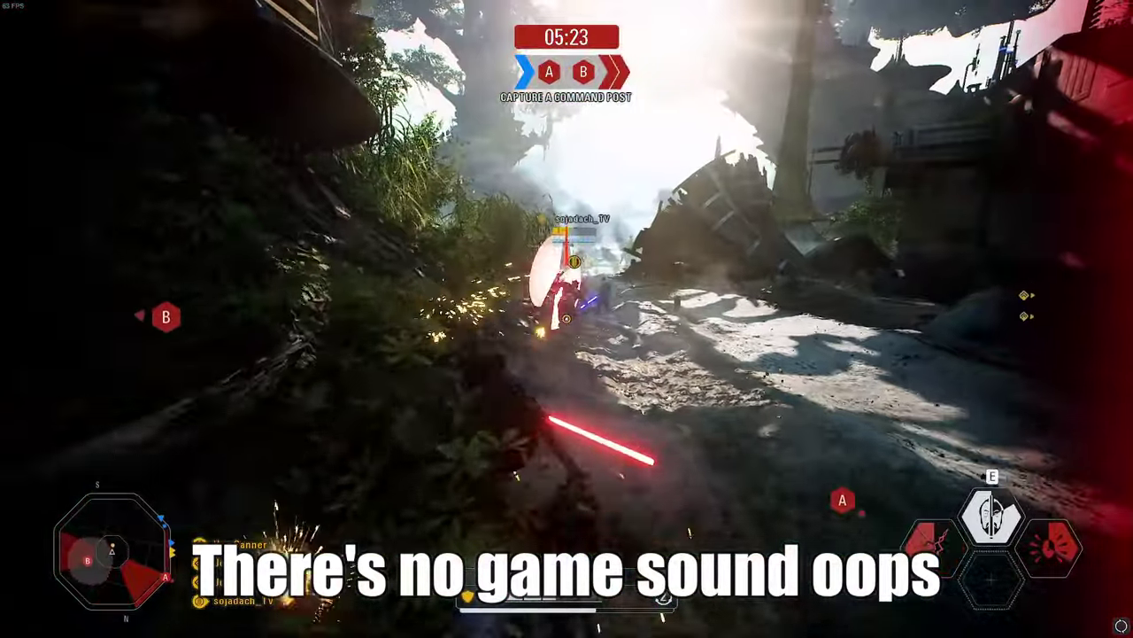
{"action": "key", "text": "w"}
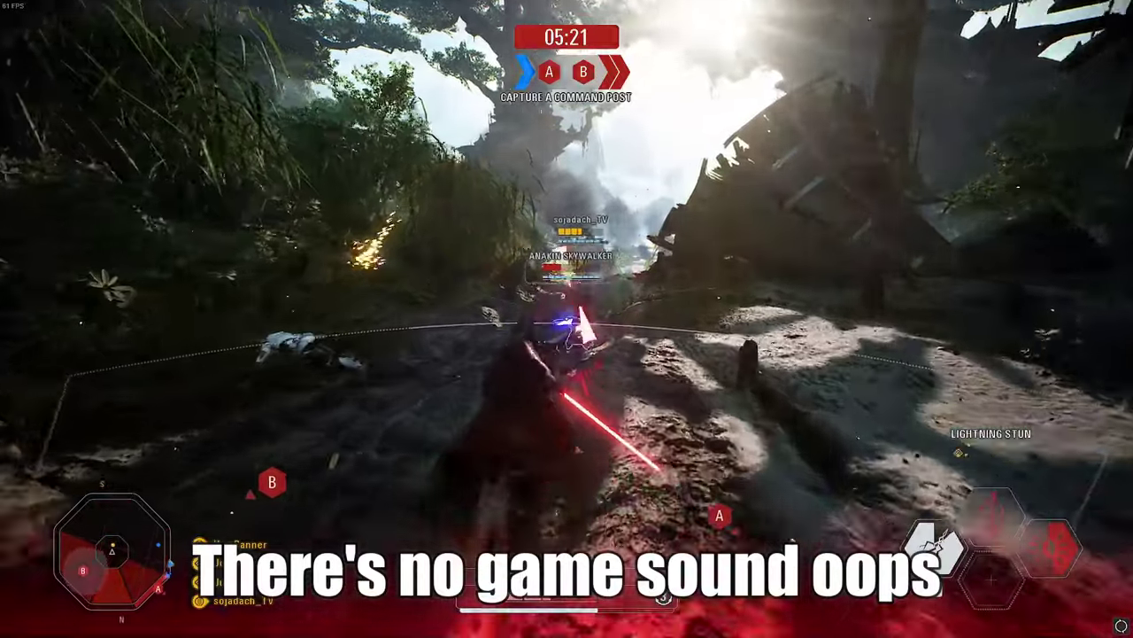
{"action": "key", "text": "w"}
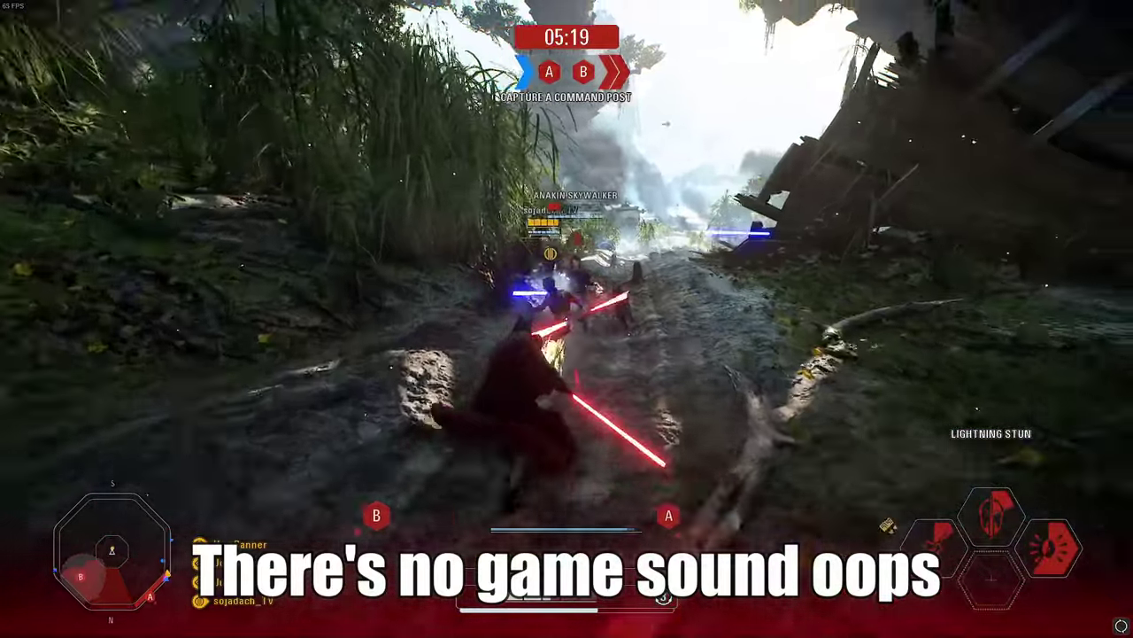
{"action": "key", "text": "w"}
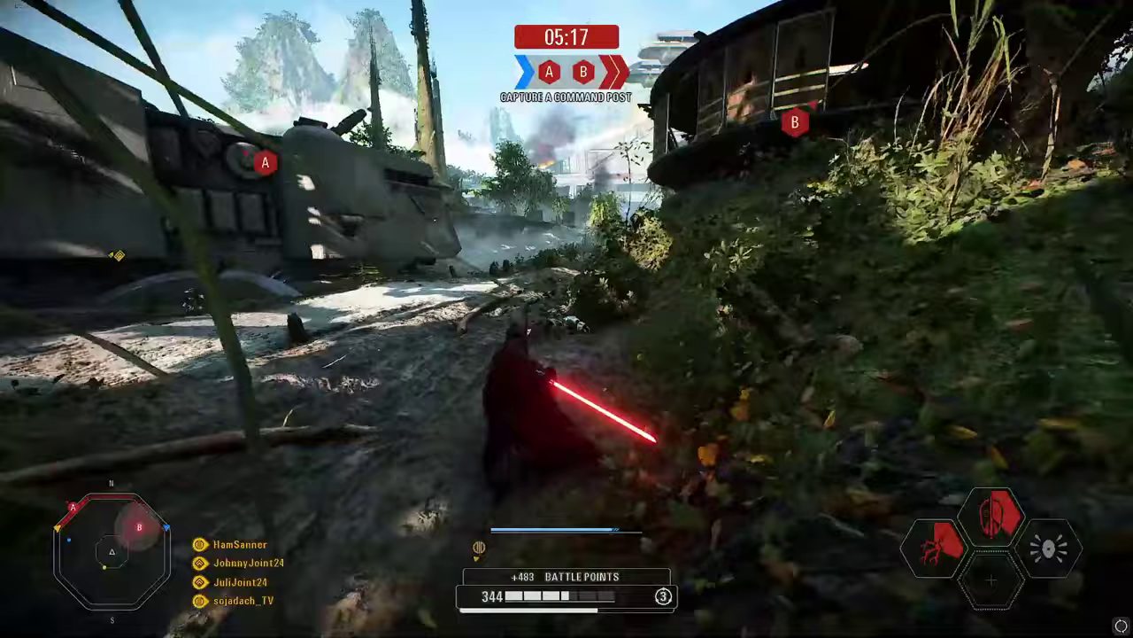
{"action": "key", "text": "w"}
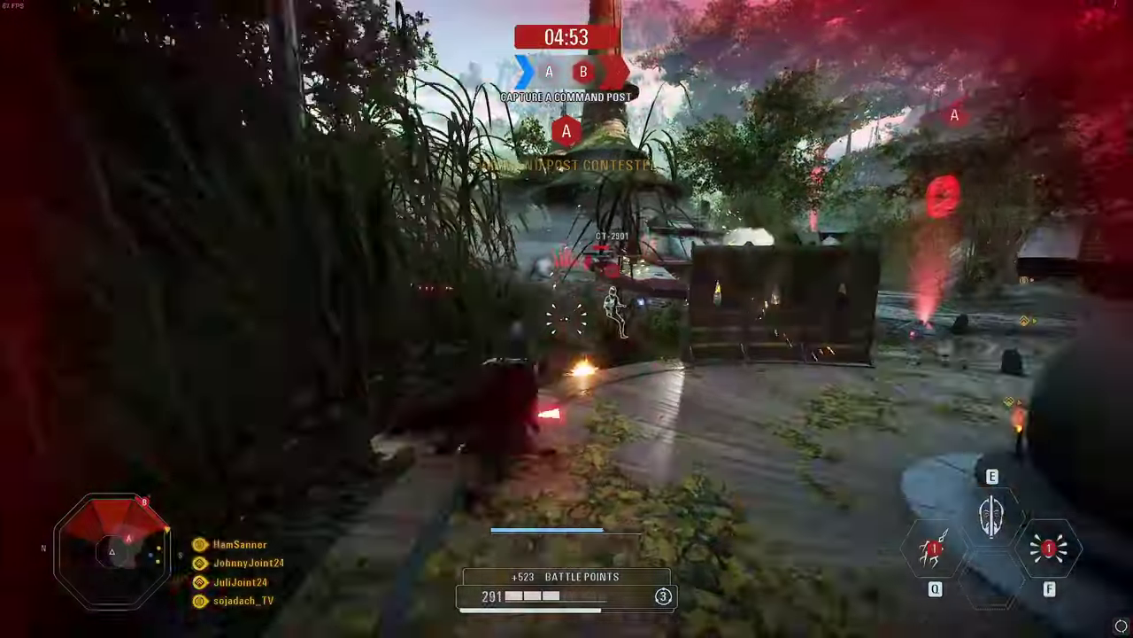
{"action": "key", "text": "w"}
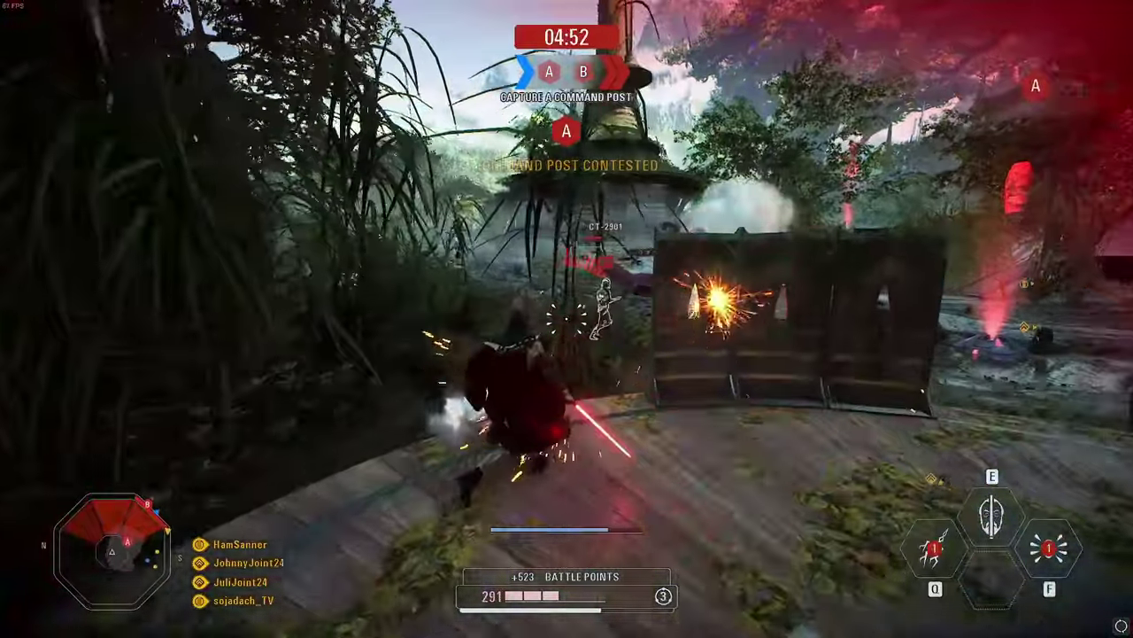
{"action": "key", "text": "w"}
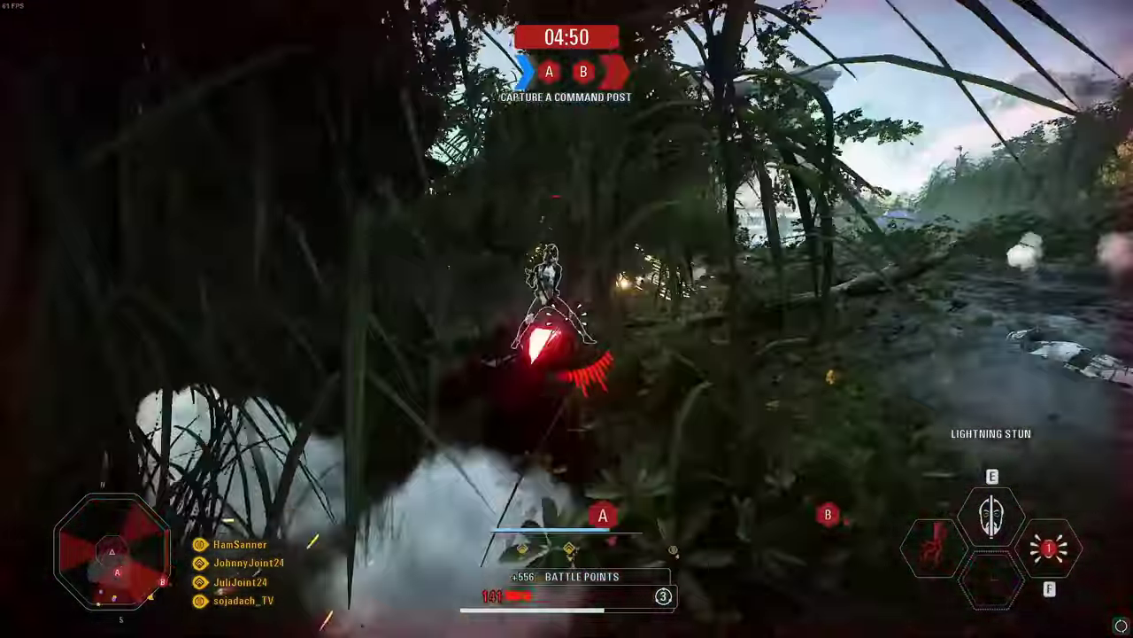